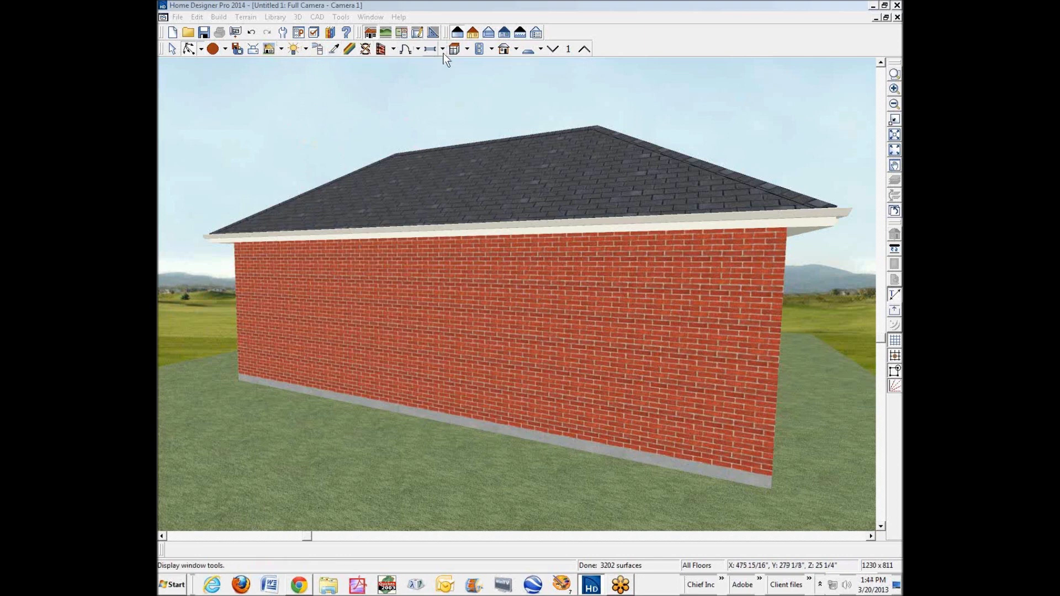
- Place a double-hung window in the brick wall left of centre, then zoom in
{"action": "left_click", "coordinate": [430, 49]}
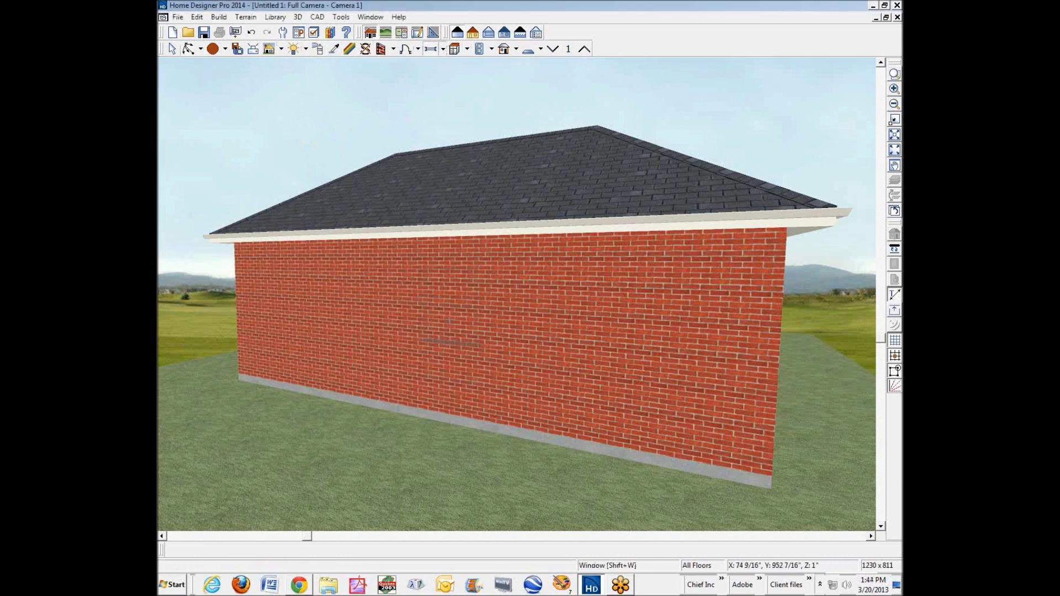
{"action": "left_click", "coordinate": [445, 341]}
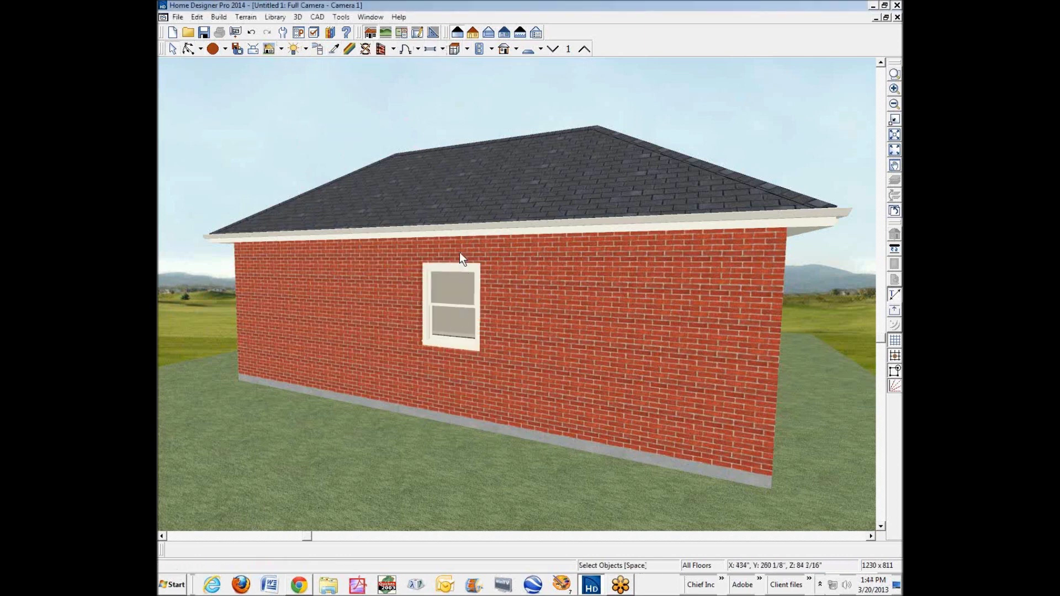
{"action": "left_click", "coordinate": [458, 315]}
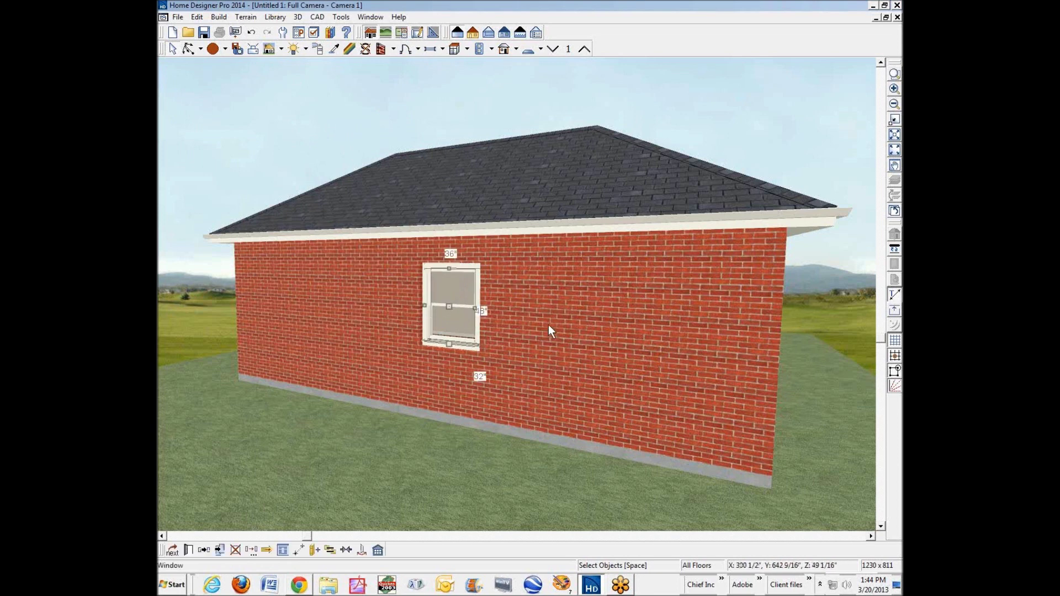
{"action": "key", "text": "Escape"}
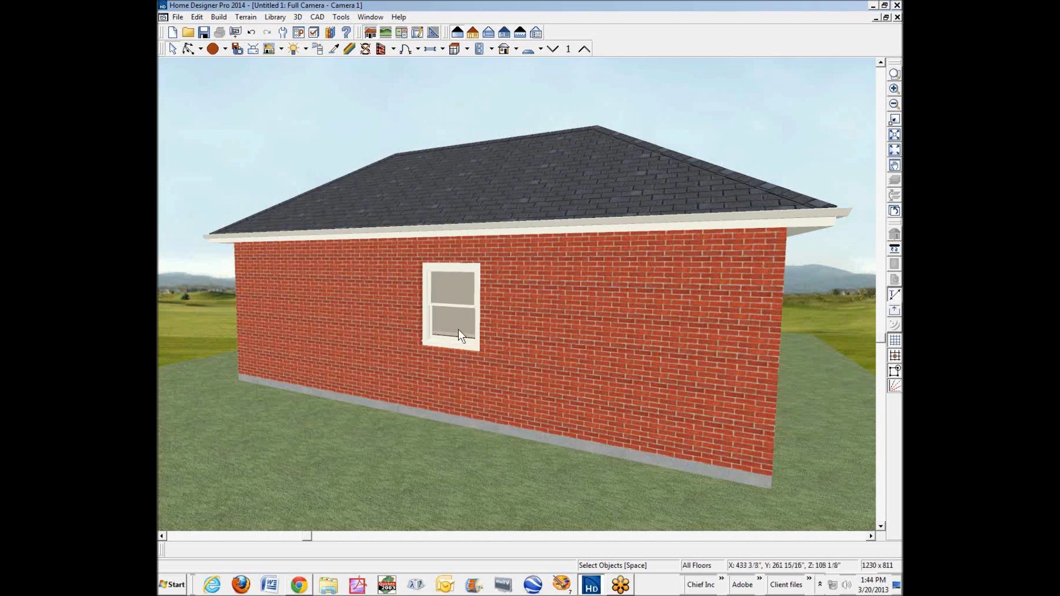
{"action": "scroll", "coordinate": [455, 308], "scroll_direction": "up", "scroll_amount": 1}
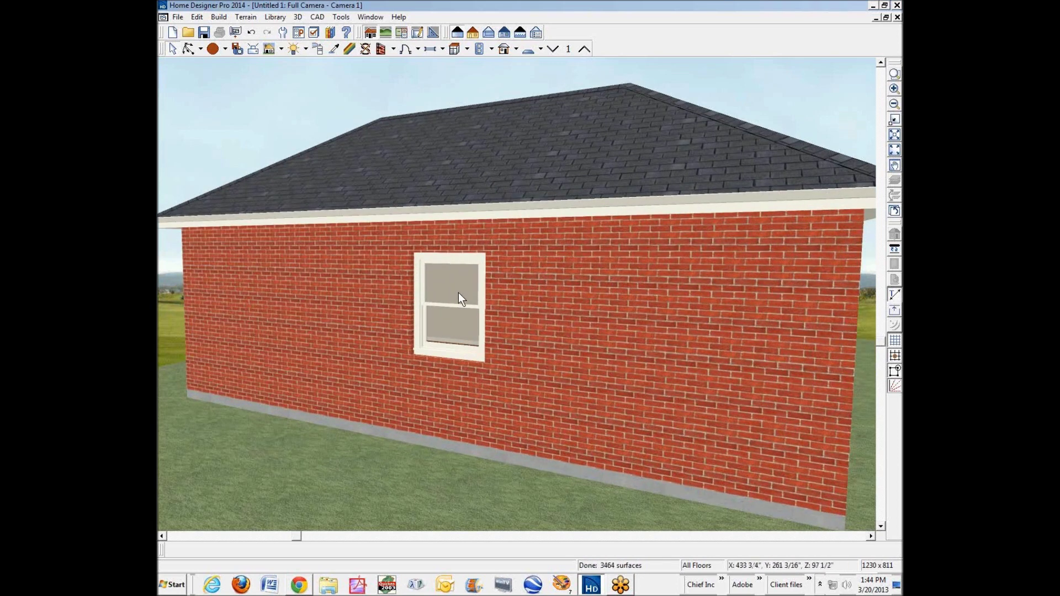
- Give the window divided lites, 3 across and 2 high
{"action": "right_click", "coordinate": [458, 295]}
{"action": "left_click", "coordinate": [497, 329]}
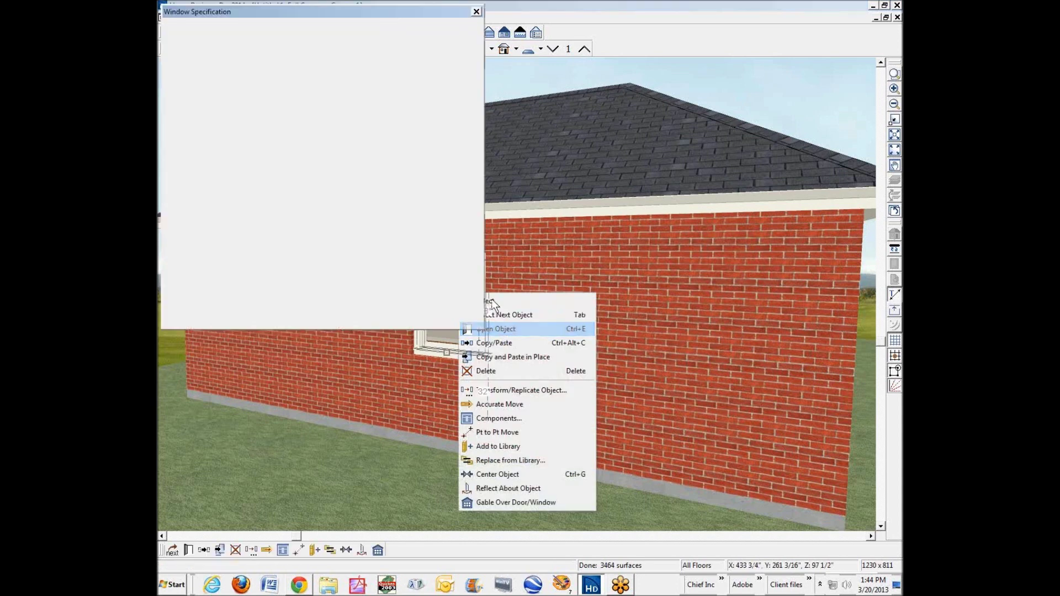
{"action": "left_click", "coordinate": [364, 40]}
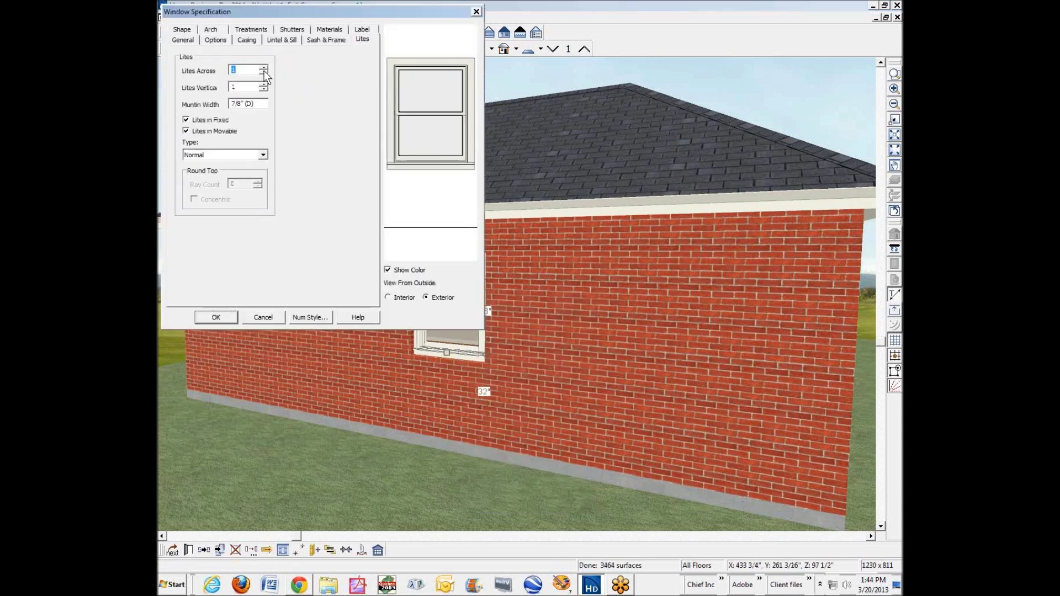
{"action": "left_click", "coordinate": [233, 71]}
{"action": "type", "text": "2"}
{"action": "key", "text": "Tab"}
{"action": "type", "text": "3"}
{"action": "key", "text": "Tab"}
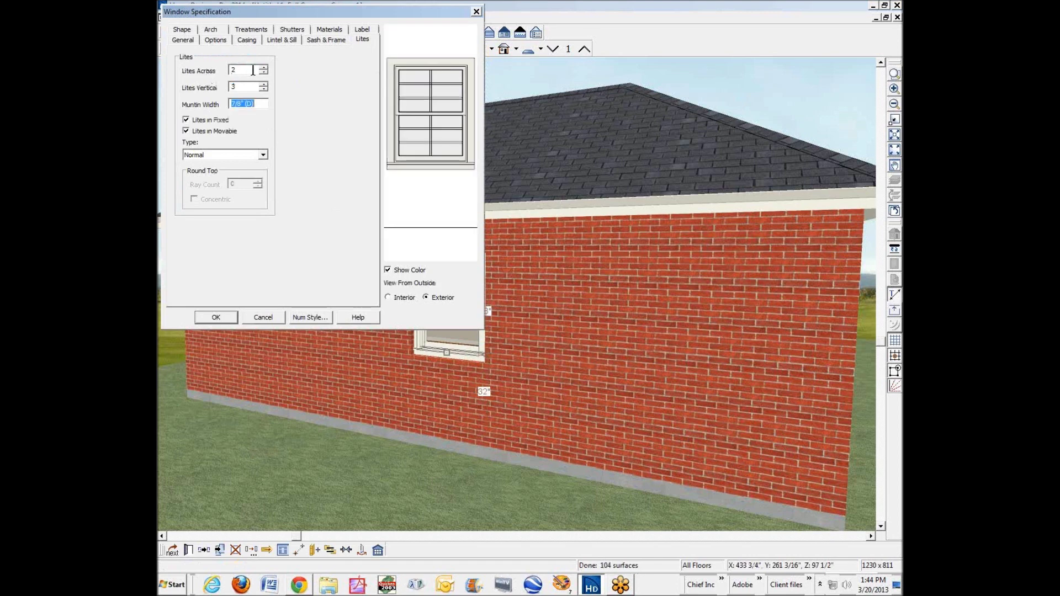
{"action": "double_click", "coordinate": [252, 70]}
{"action": "type", "text": "3"}
{"action": "key", "text": "Tab"}
{"action": "type", "text": "2"}
{"action": "key", "text": "Tab"}
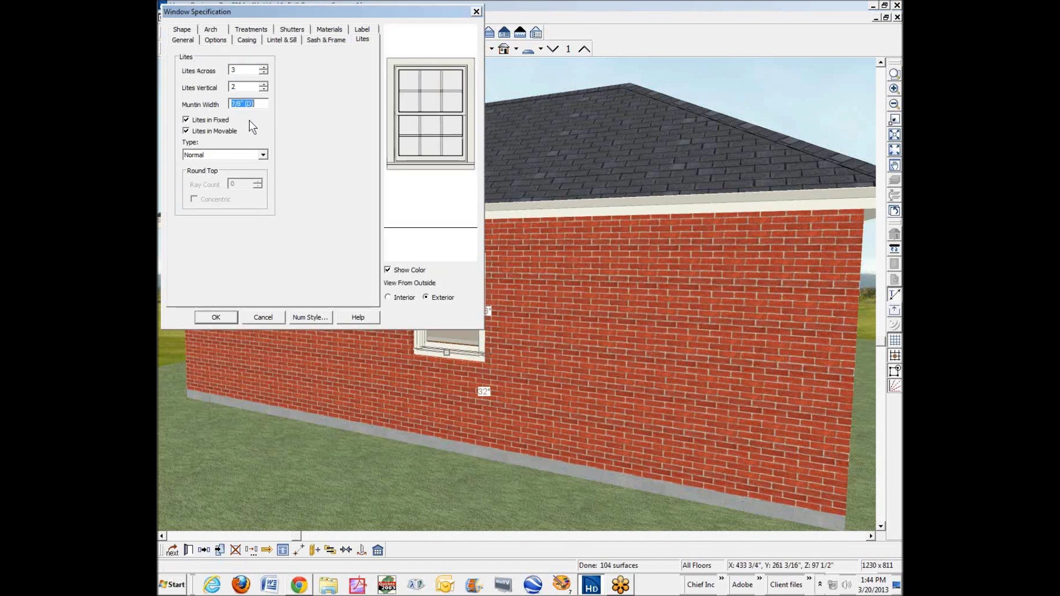
- Set the window height to 60 inches and apply the changes
{"action": "left_click", "coordinate": [180, 41]}
{"action": "key", "text": "Tab"}
{"action": "key", "text": "Tab"}
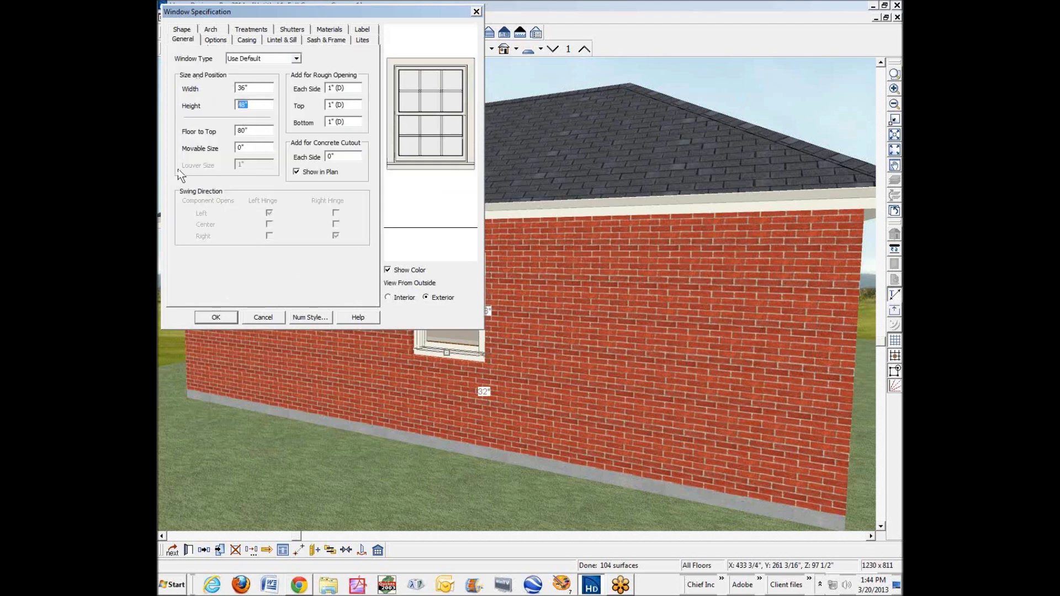
{"action": "type", "text": "5"}
{"action": "left_click", "coordinate": [217, 316]}
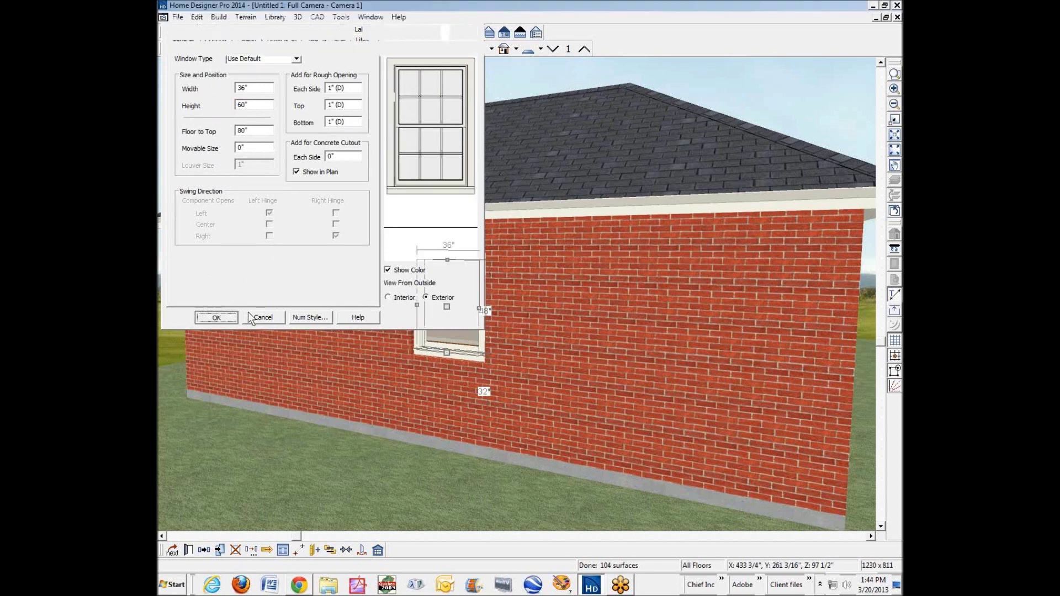
{"action": "key", "text": "Escape"}
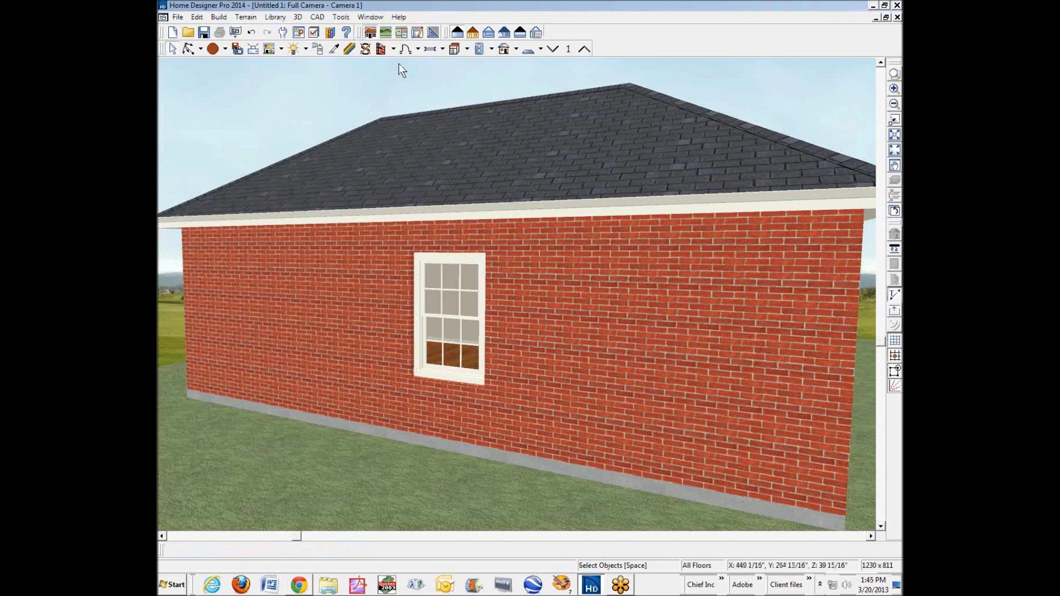
- Place a second window in the wall above the double-hung window
{"action": "left_click", "coordinate": [430, 48]}
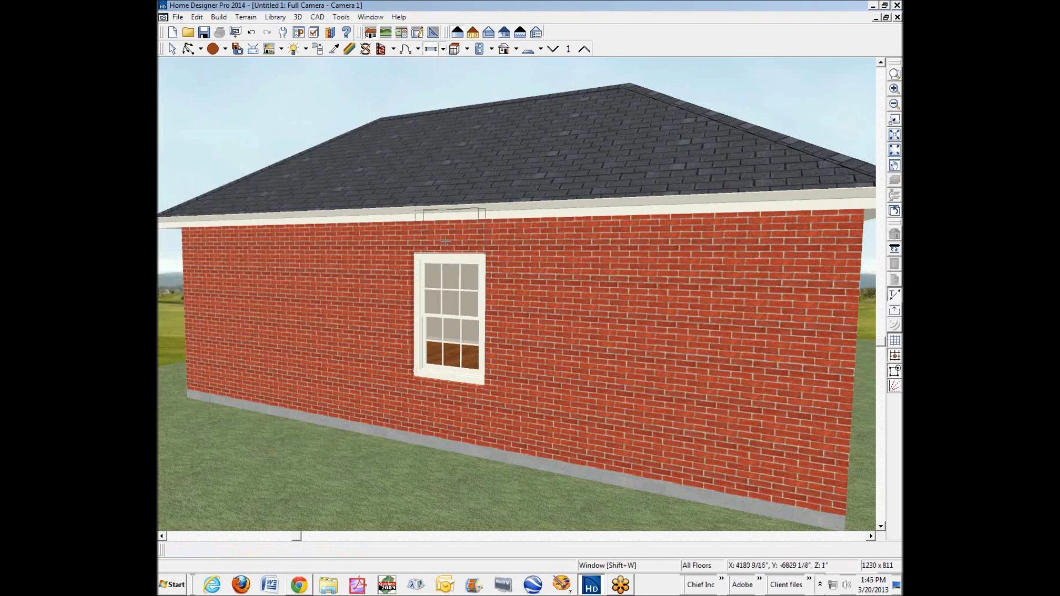
{"action": "left_click", "coordinate": [445, 241]}
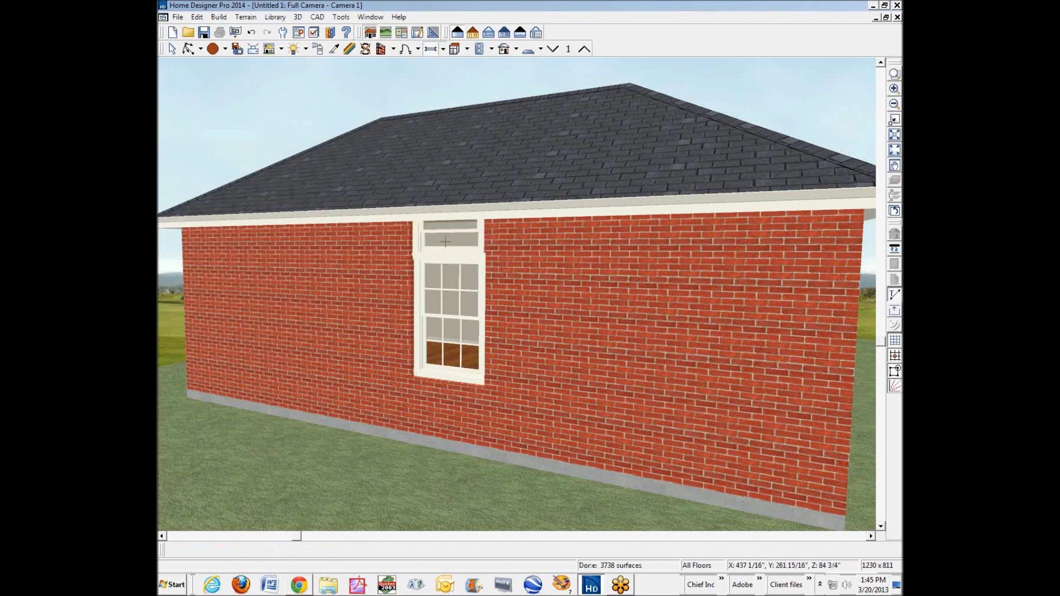
{"action": "key", "text": "space"}
- Lower the double-hung window's floor-to-top height to 72 inches
{"action": "left_click", "coordinate": [449, 293]}
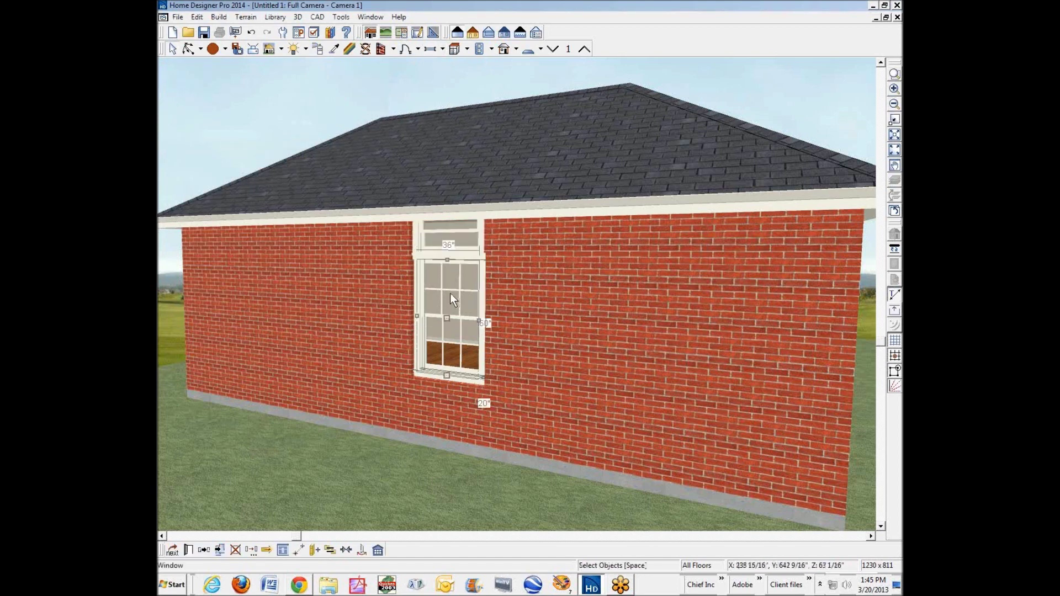
{"action": "left_click", "coordinate": [188, 550]}
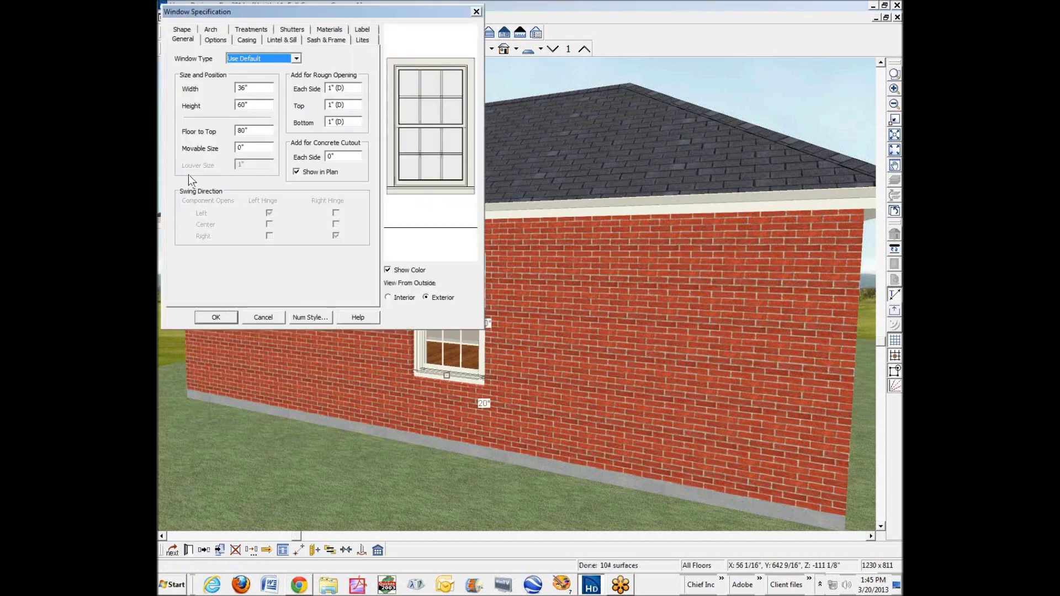
{"action": "double_click", "coordinate": [267, 130]}
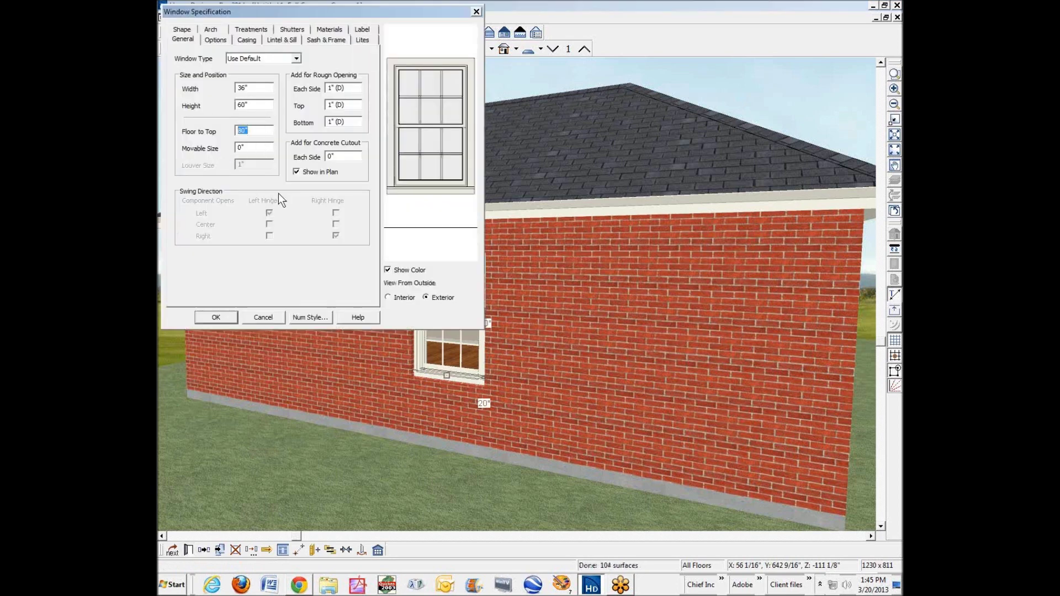
{"action": "type", "text": "72"}
{"action": "left_click", "coordinate": [235, 315]}
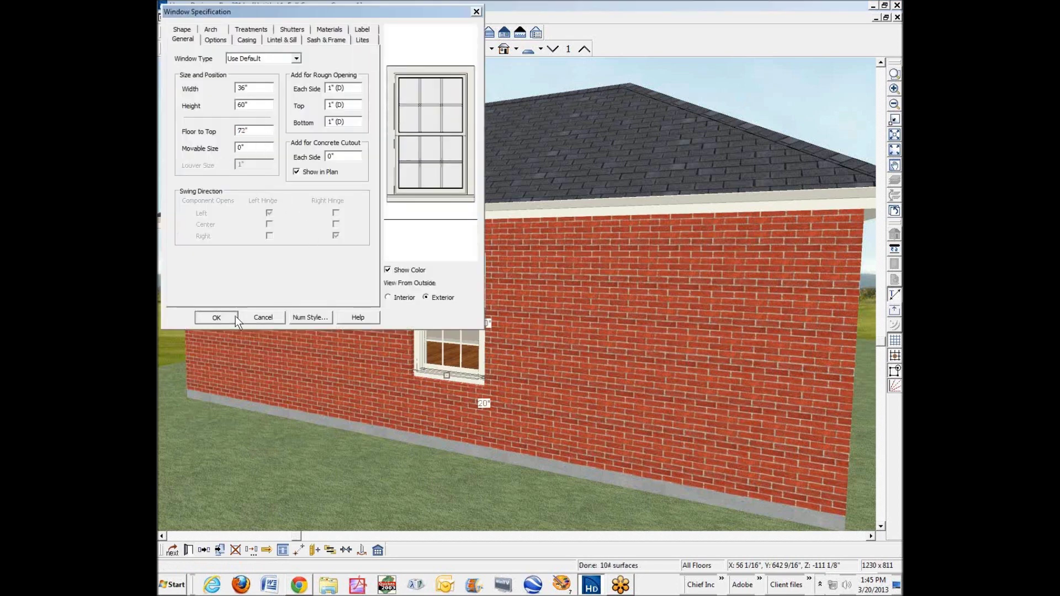
- Change the upper window's type to Fixed Glass
{"action": "right_click", "coordinate": [465, 239]}
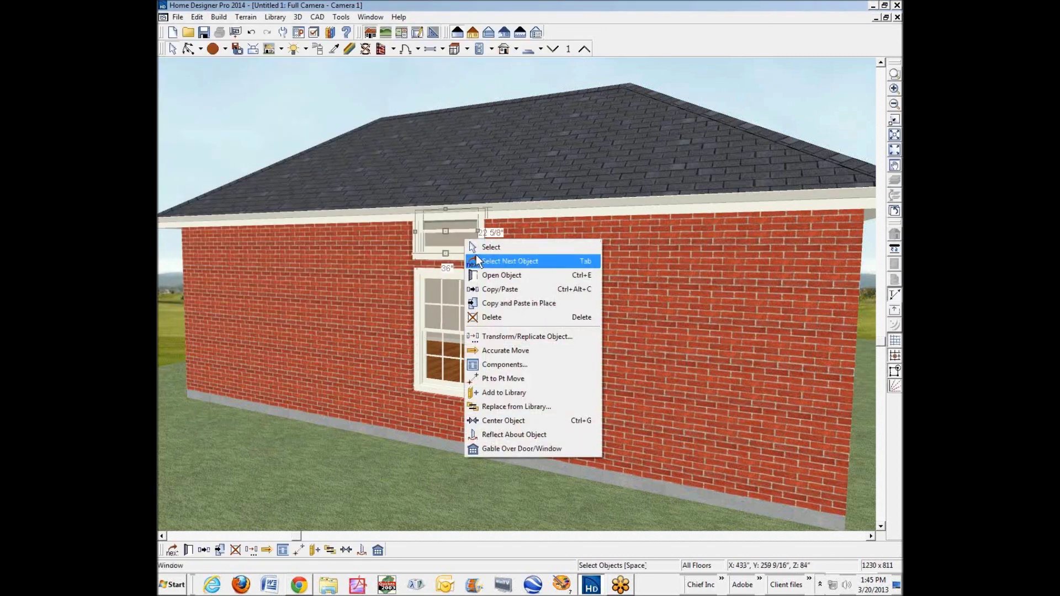
{"action": "left_click", "coordinate": [494, 278]}
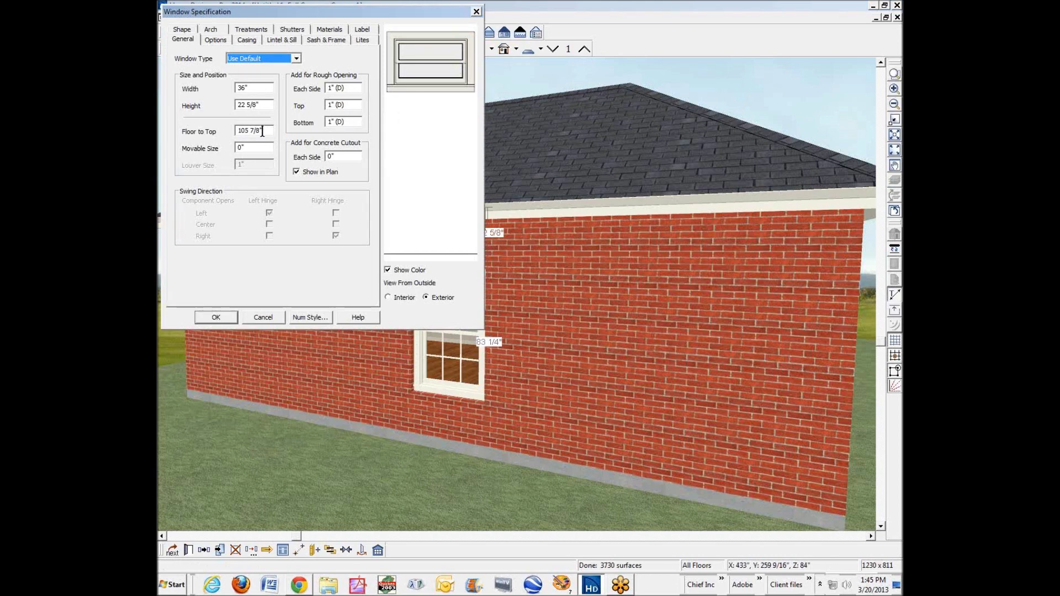
{"action": "left_click_drag", "start_coordinate": [263, 130], "coordinate": [237, 131]}
{"action": "type", "text": "112"}
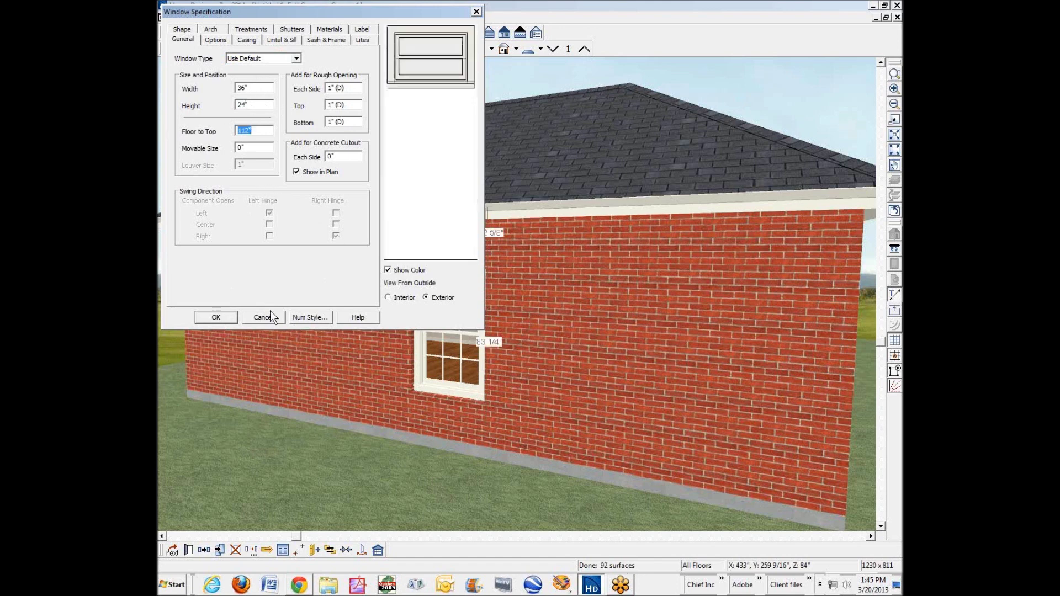
{"action": "left_click", "coordinate": [297, 58]}
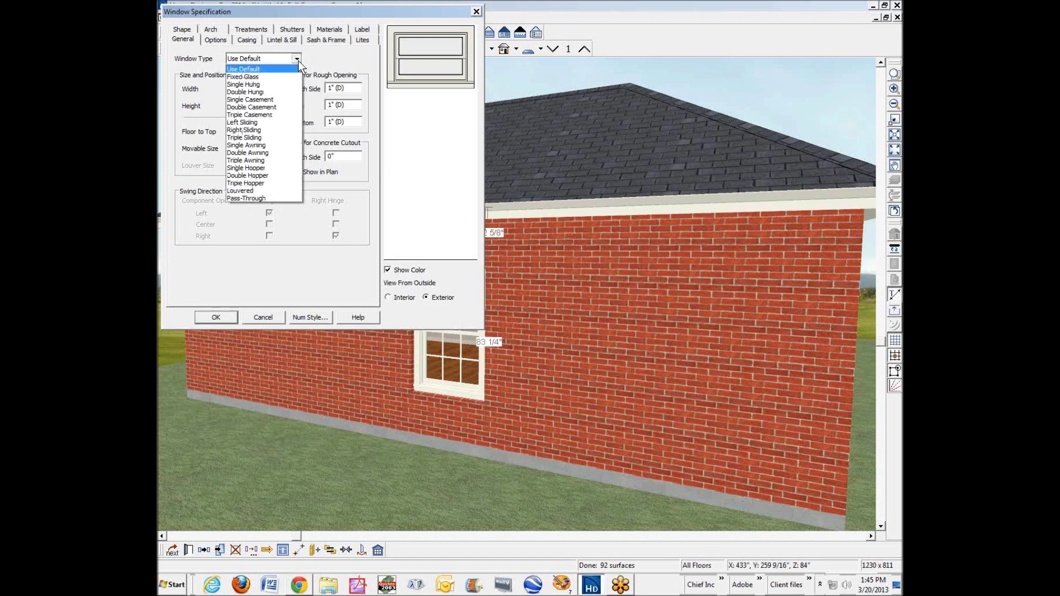
{"action": "left_click", "coordinate": [266, 77]}
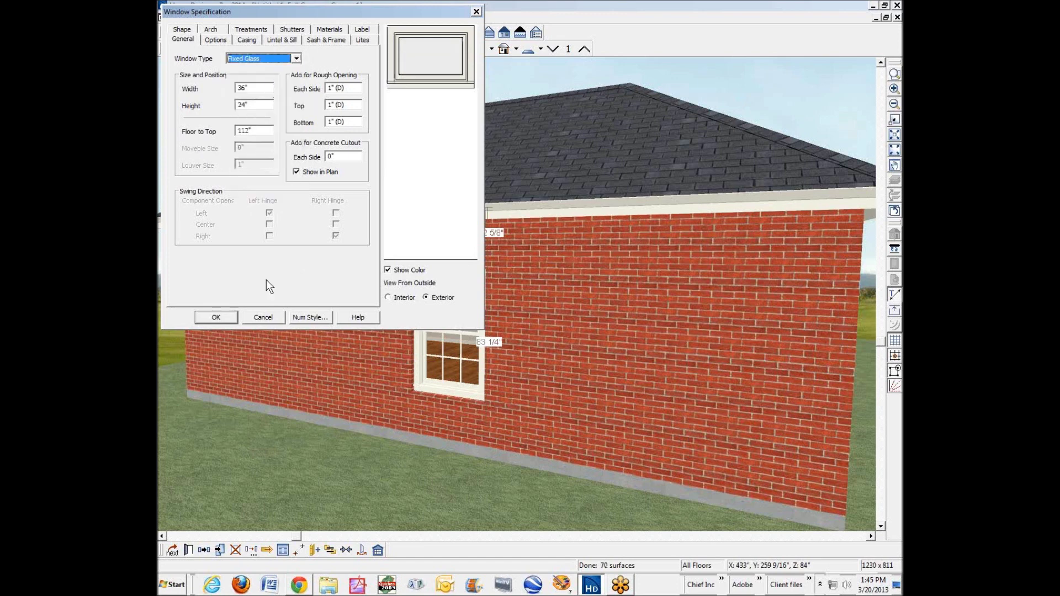
{"action": "left_click", "coordinate": [222, 317]}
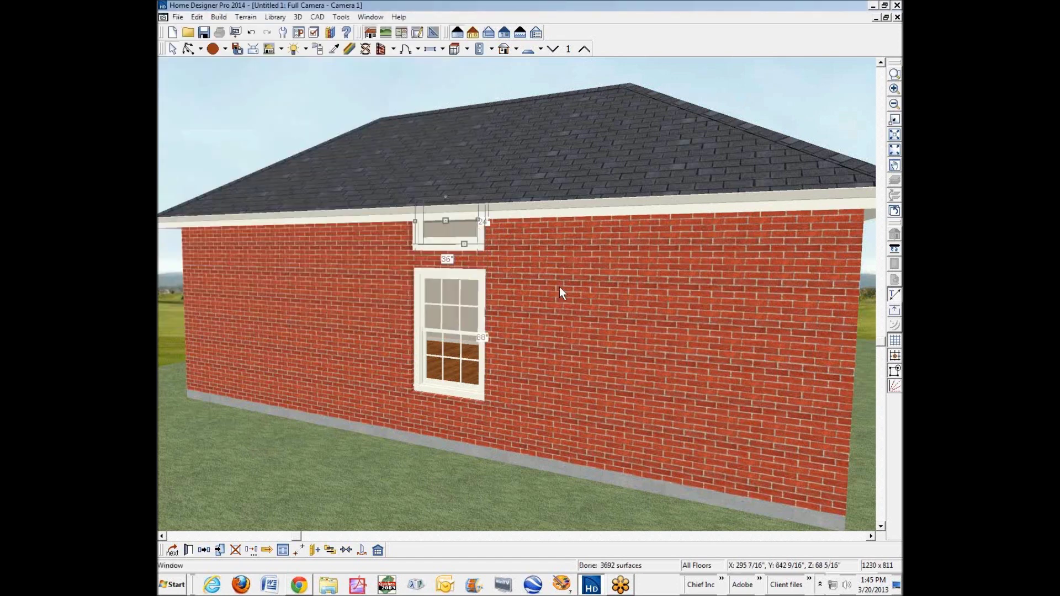
- Set the transom's floor-to-top height to 110 inches
{"action": "left_click", "coordinate": [189, 550]}
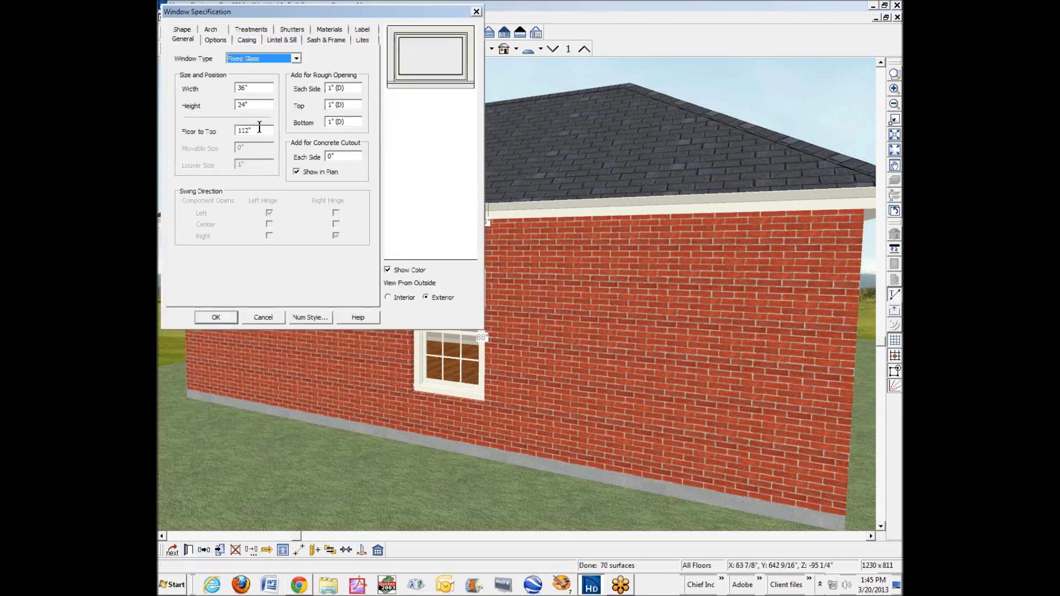
{"action": "double_click", "coordinate": [260, 130]}
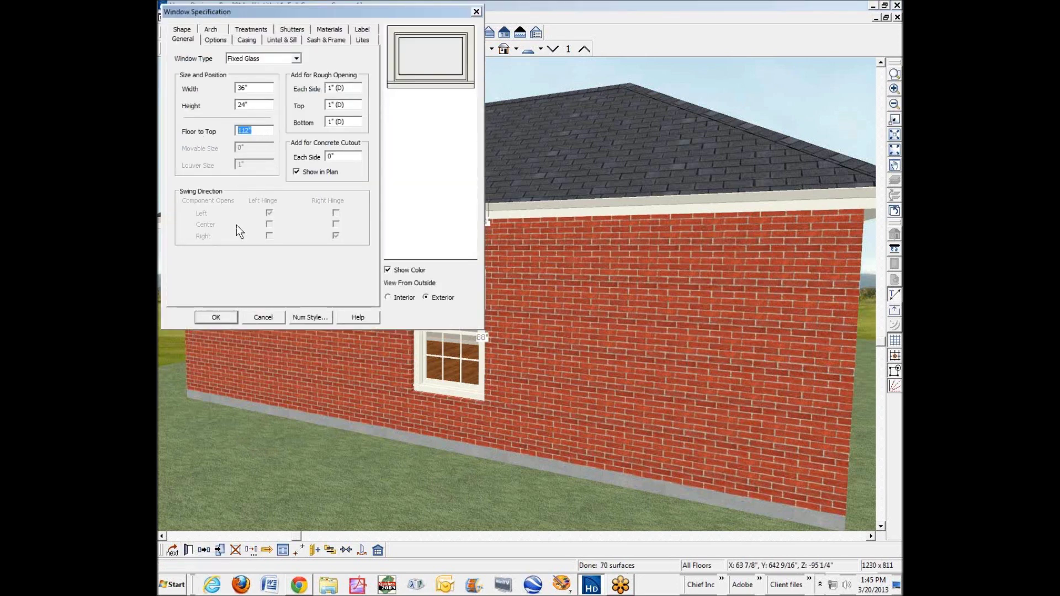
{"action": "type", "text": "11"}
{"action": "type", "text": "0"}
{"action": "left_click", "coordinate": [208, 319]}
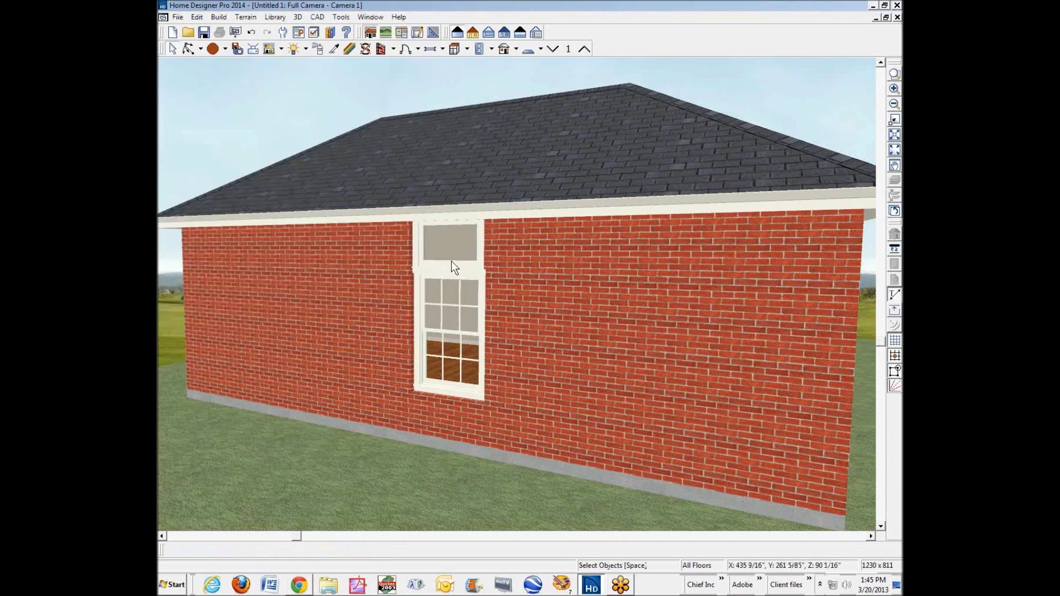
{"action": "scroll", "coordinate": [453, 253], "scroll_direction": "up", "scroll_amount": 3}
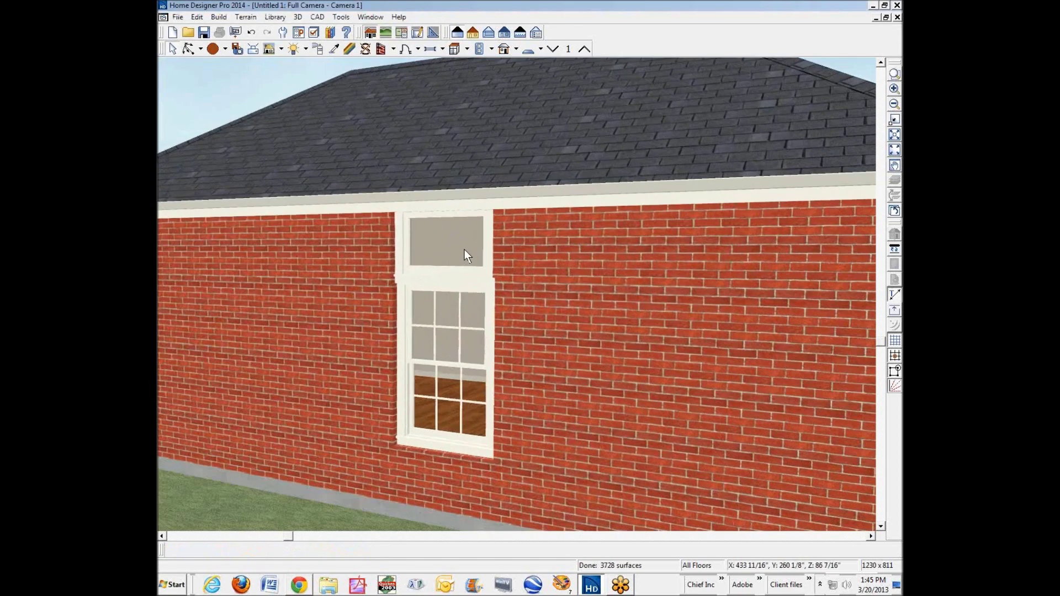
- Nudge the transom sideways until it sits centred directly over the double-hung window
{"action": "scroll", "coordinate": [464, 250], "scroll_direction": "up", "scroll_amount": 3}
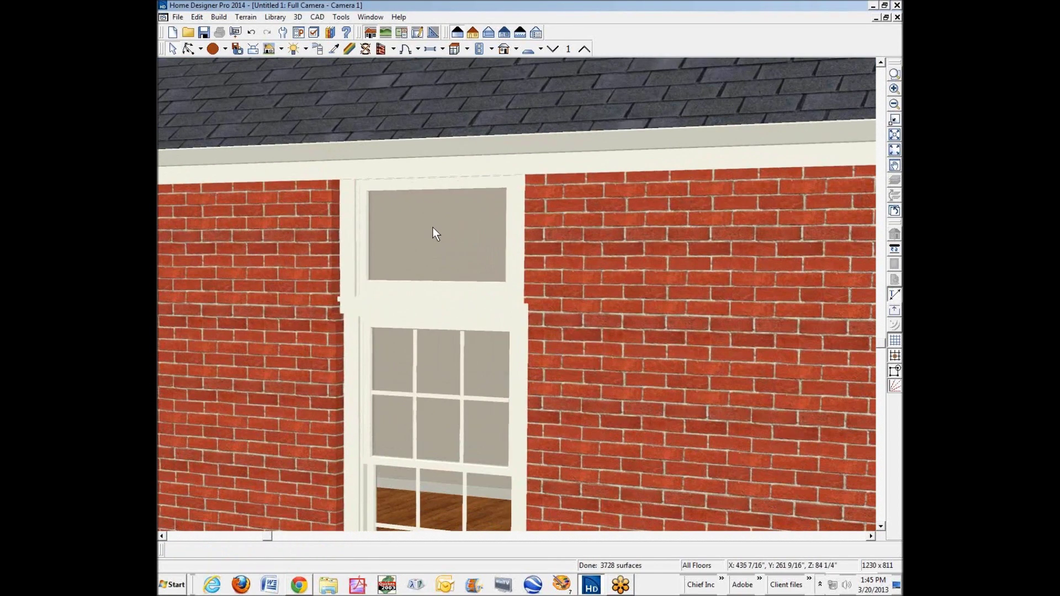
{"action": "left_click", "coordinate": [461, 231]}
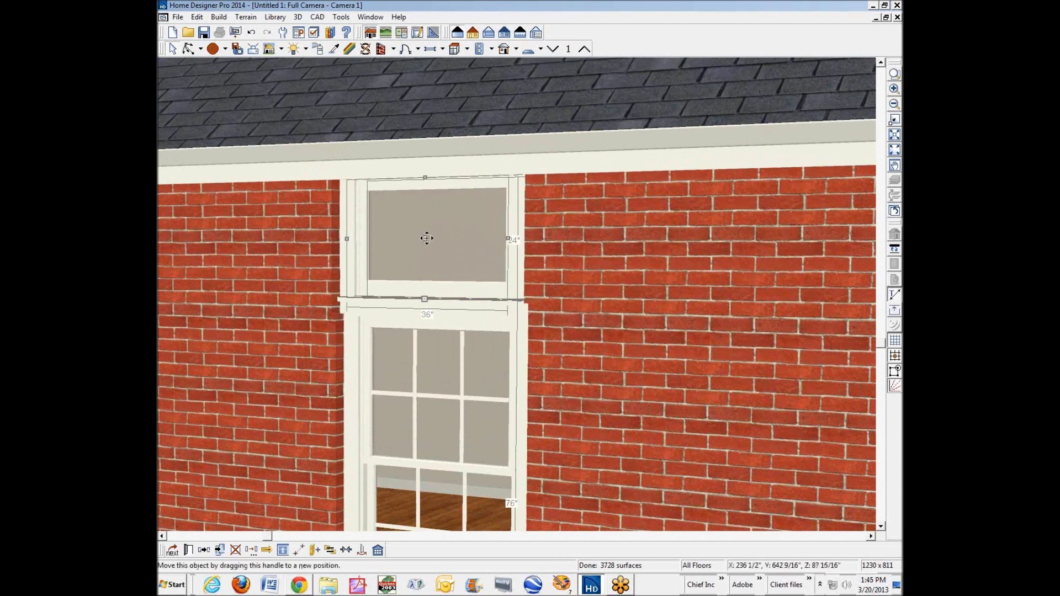
{"action": "left_click_drag", "start_coordinate": [426, 238], "coordinate": [432, 238]}
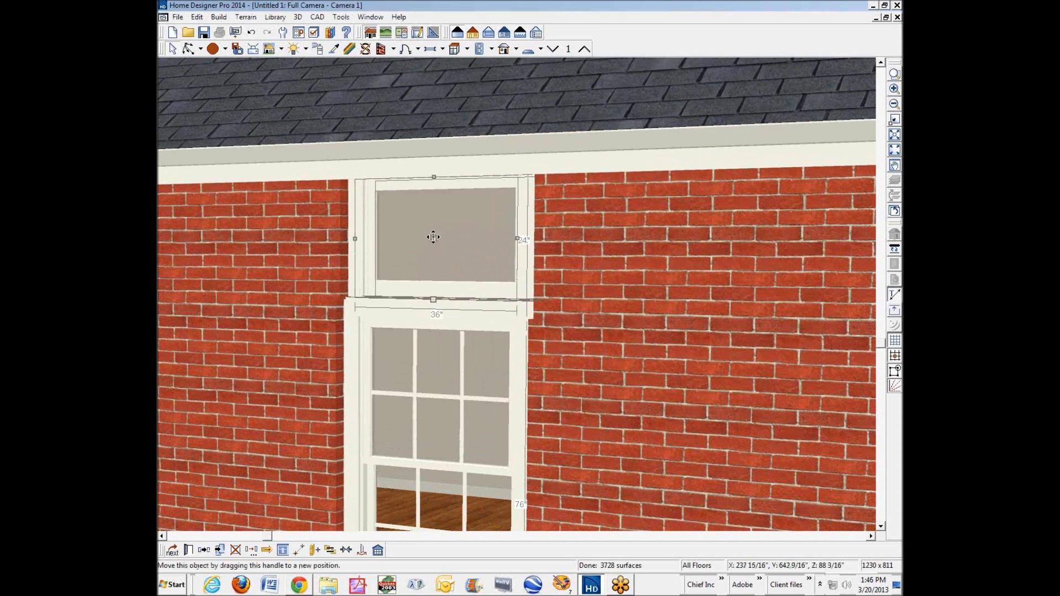
{"action": "left_click_drag", "start_coordinate": [433, 237], "coordinate": [428, 238]}
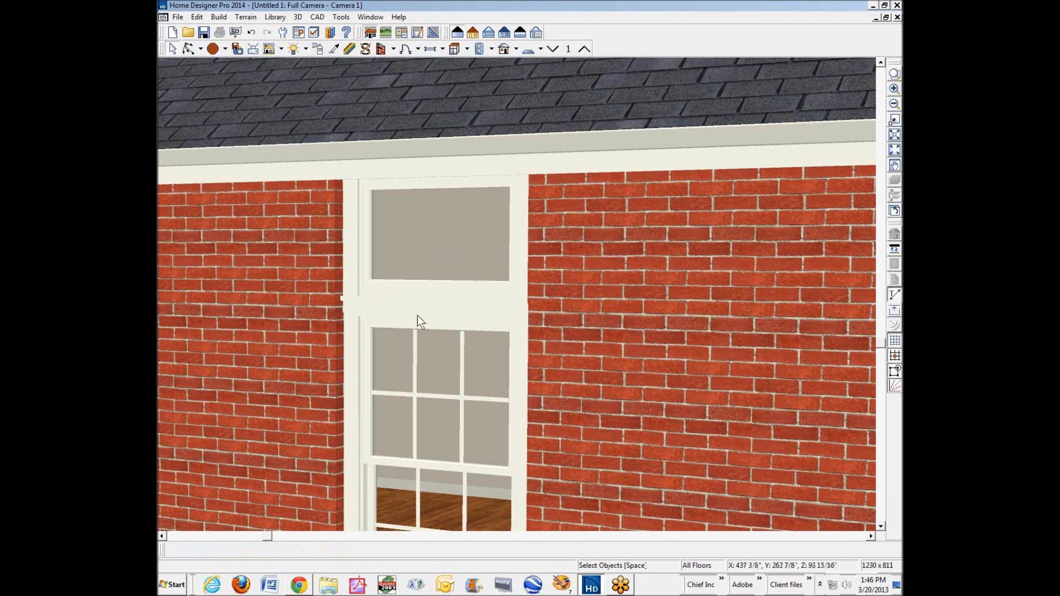
{"action": "scroll", "coordinate": [417, 325], "scroll_direction": "down", "scroll_amount": 5}
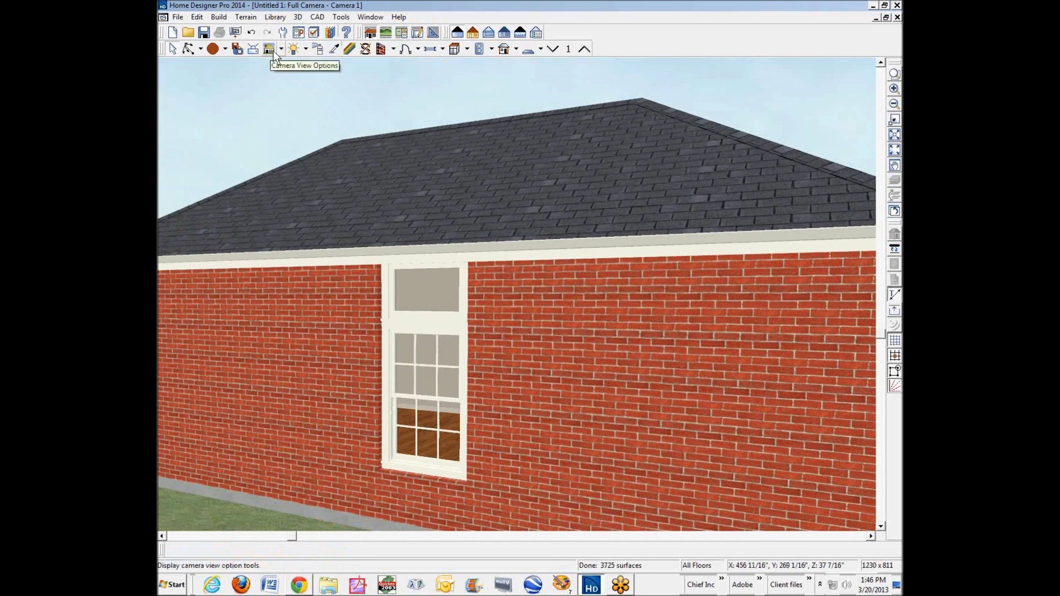
- Change the default window Sash Bottom width from 2 1/2" to 1 1/2"
{"action": "double_click", "coordinate": [431, 49]}
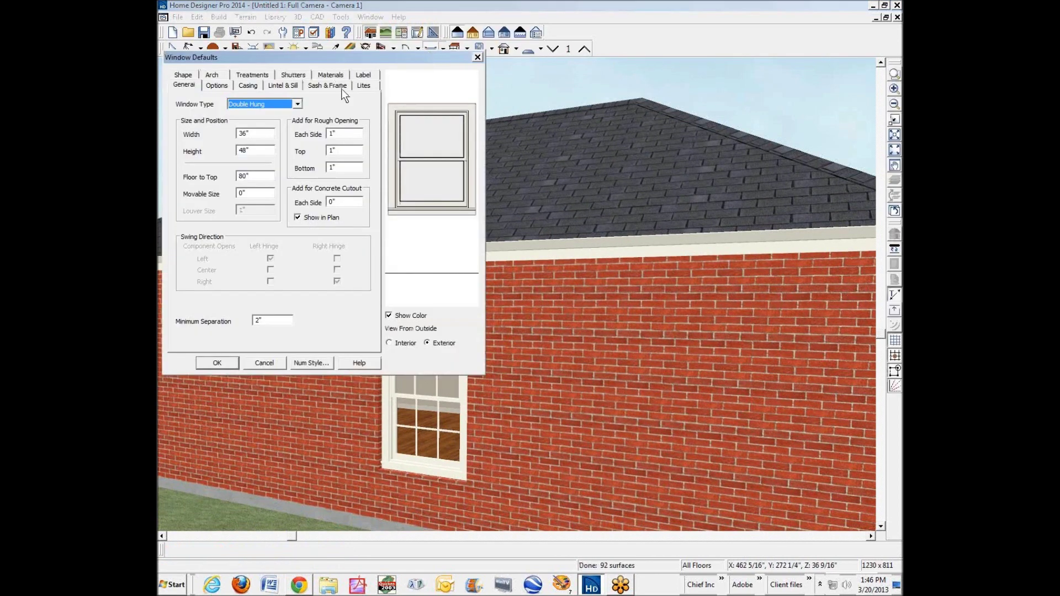
{"action": "left_click", "coordinate": [333, 85]}
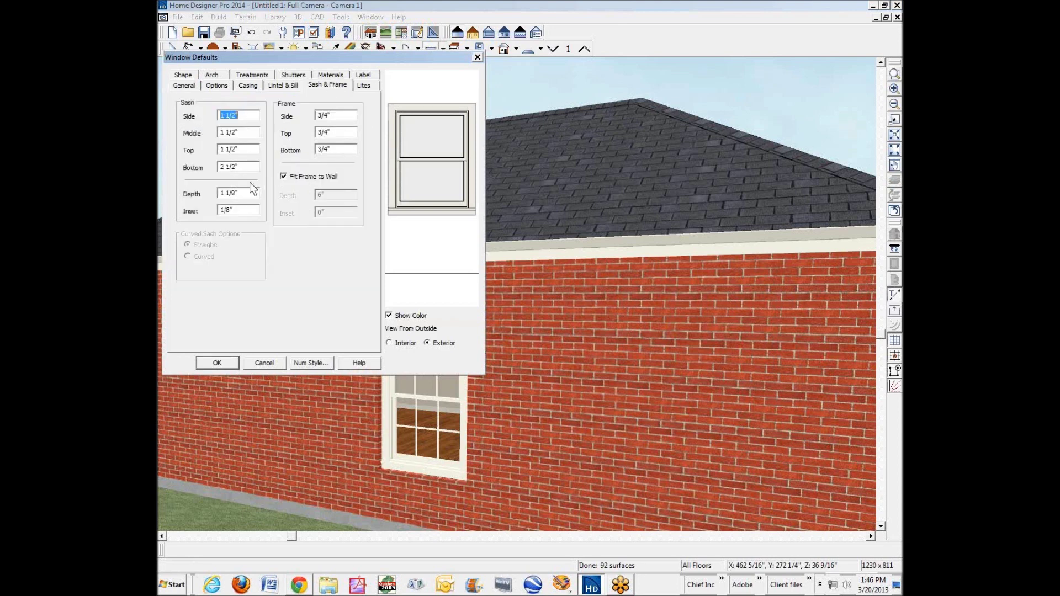
{"action": "double_click", "coordinate": [222, 168]}
{"action": "type", "text": "1"}
{"action": "left_click", "coordinate": [223, 364]}
{"action": "left_click", "coordinate": [220, 365]}
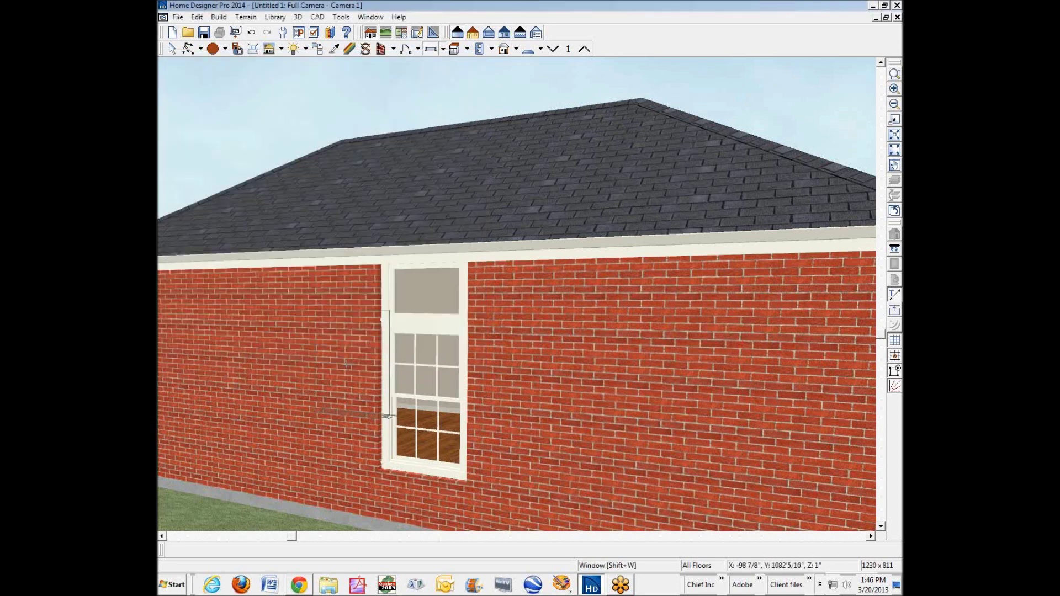
- Give the transom a Round Top arch
{"action": "right_click", "coordinate": [441, 303]}
{"action": "left_click", "coordinate": [485, 342]}
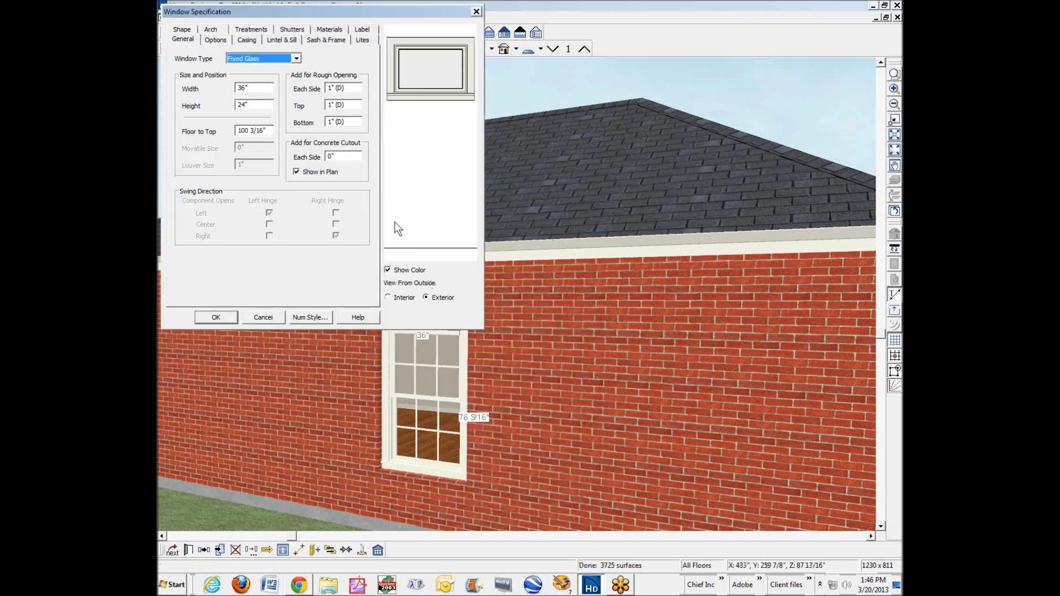
{"action": "left_click", "coordinate": [211, 32]}
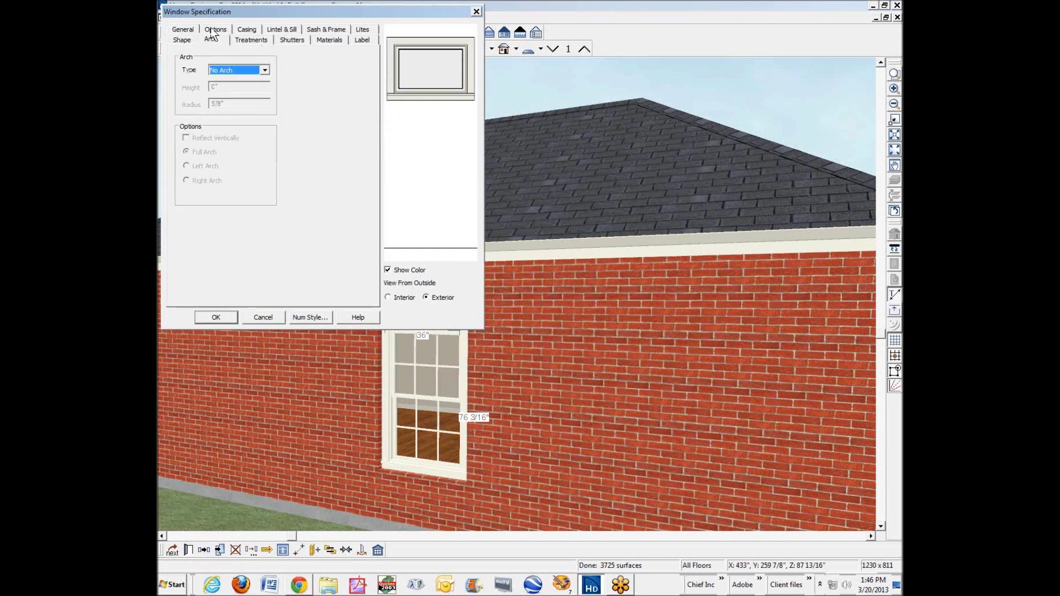
{"action": "left_click", "coordinate": [264, 70]}
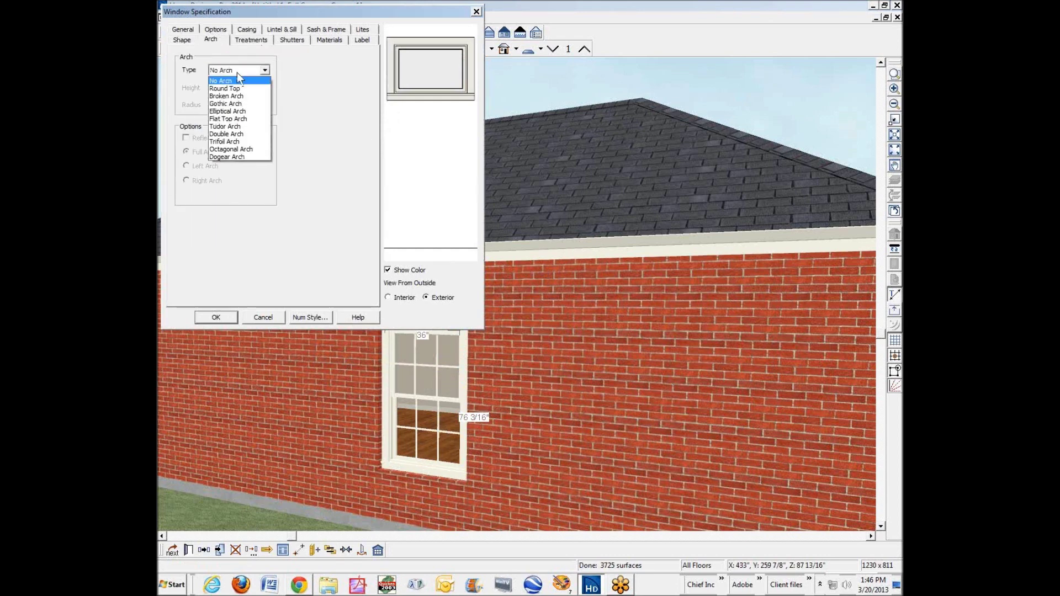
{"action": "left_click", "coordinate": [234, 87]}
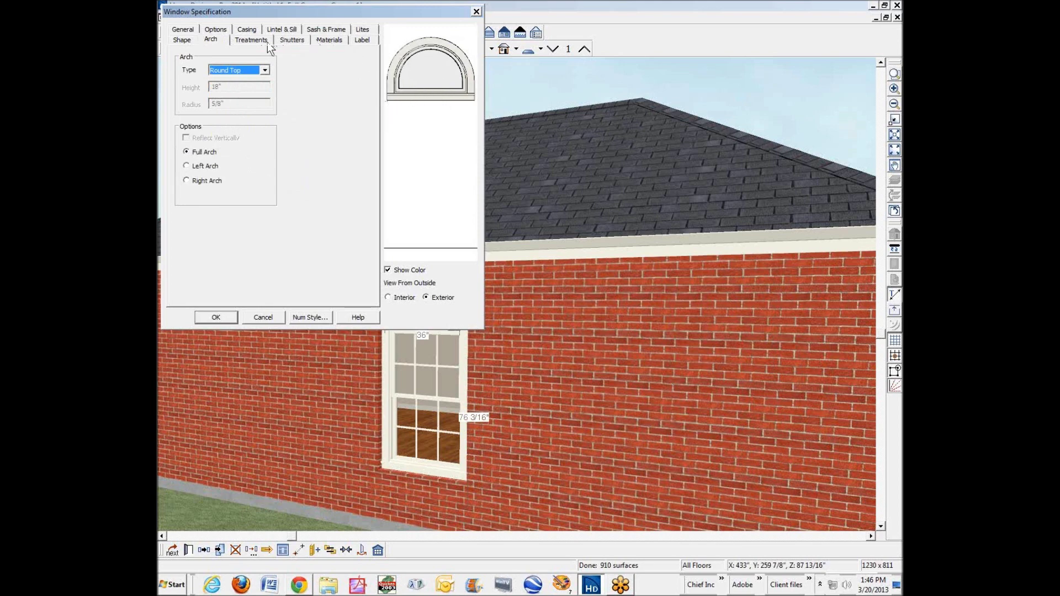
- Remove the transom's exterior and interior sills
{"action": "left_click", "coordinate": [248, 29]}
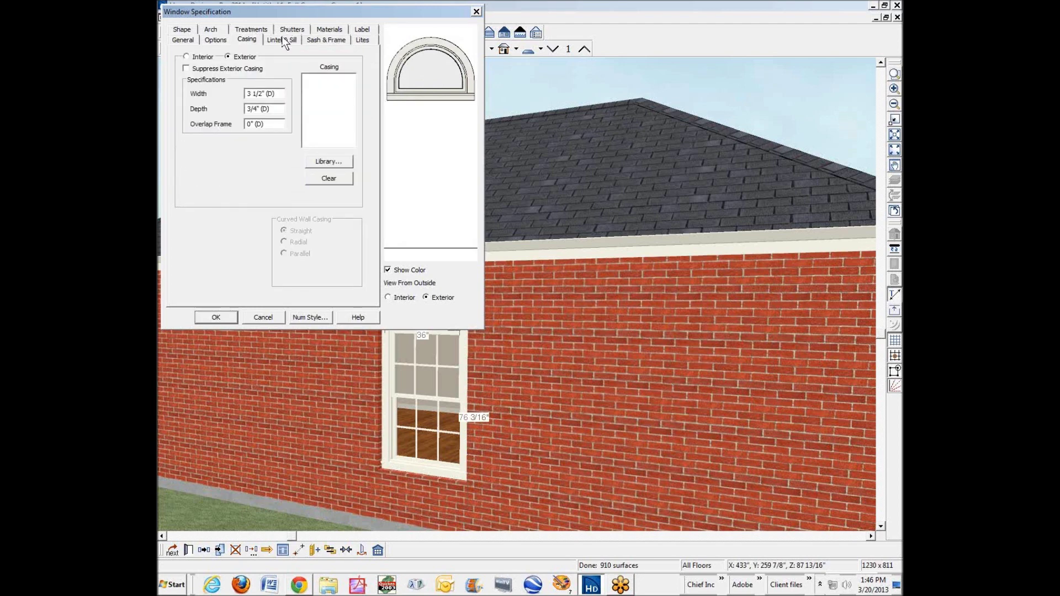
{"action": "left_click", "coordinate": [283, 41]}
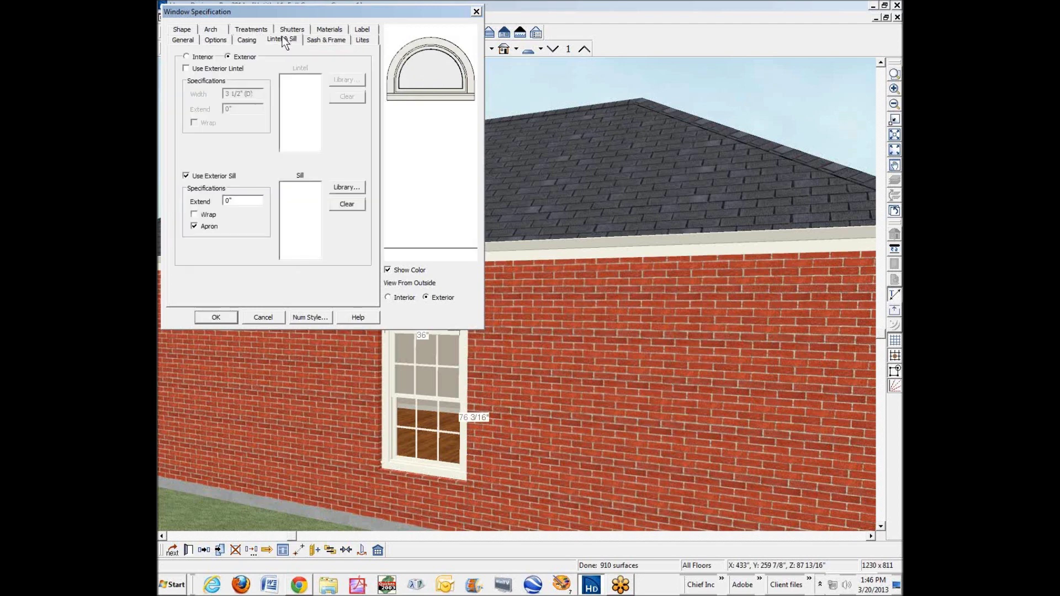
{"action": "left_click", "coordinate": [195, 176]}
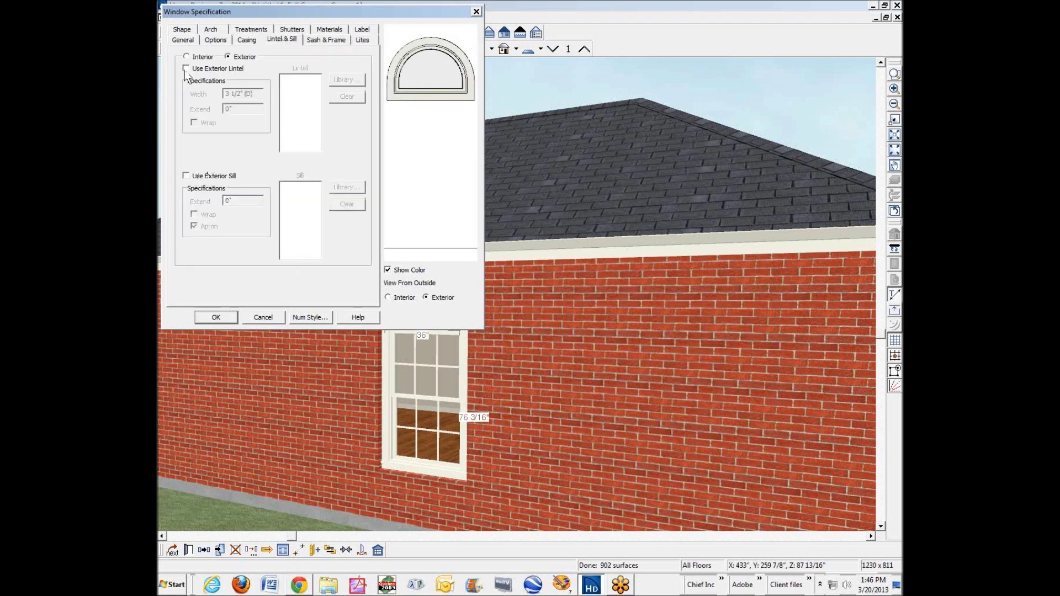
{"action": "left_click", "coordinate": [187, 57]}
{"action": "left_click", "coordinate": [189, 176]}
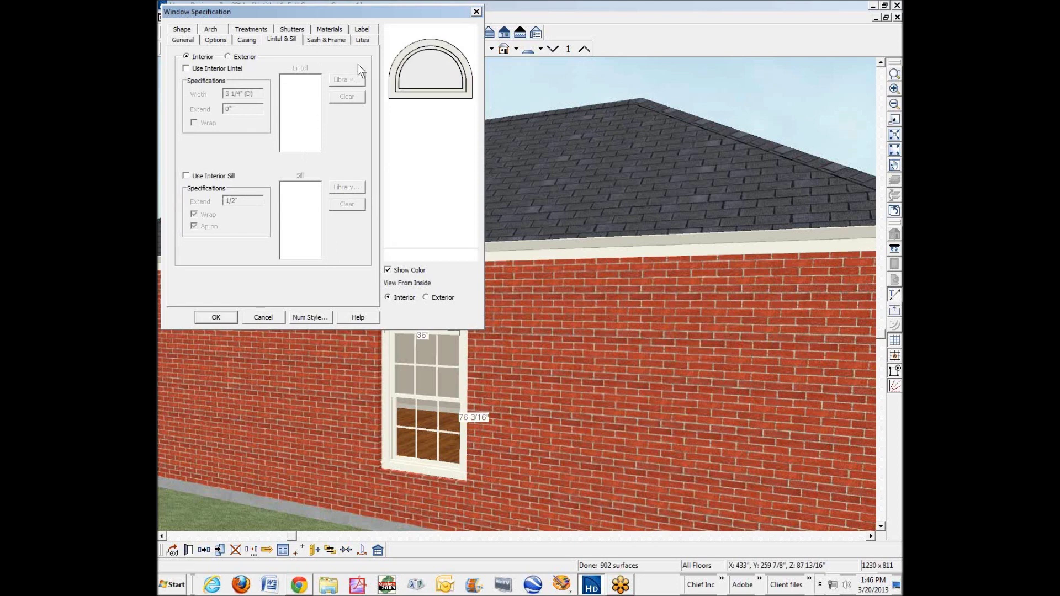
{"action": "left_click", "coordinate": [362, 40]}
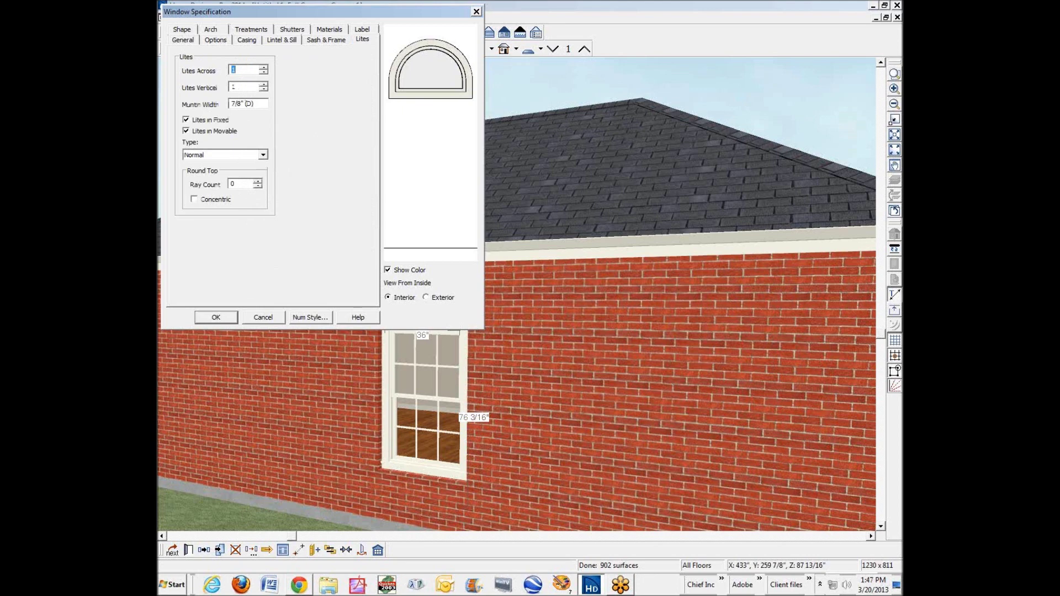
{"action": "key", "text": "alt+Tab"}
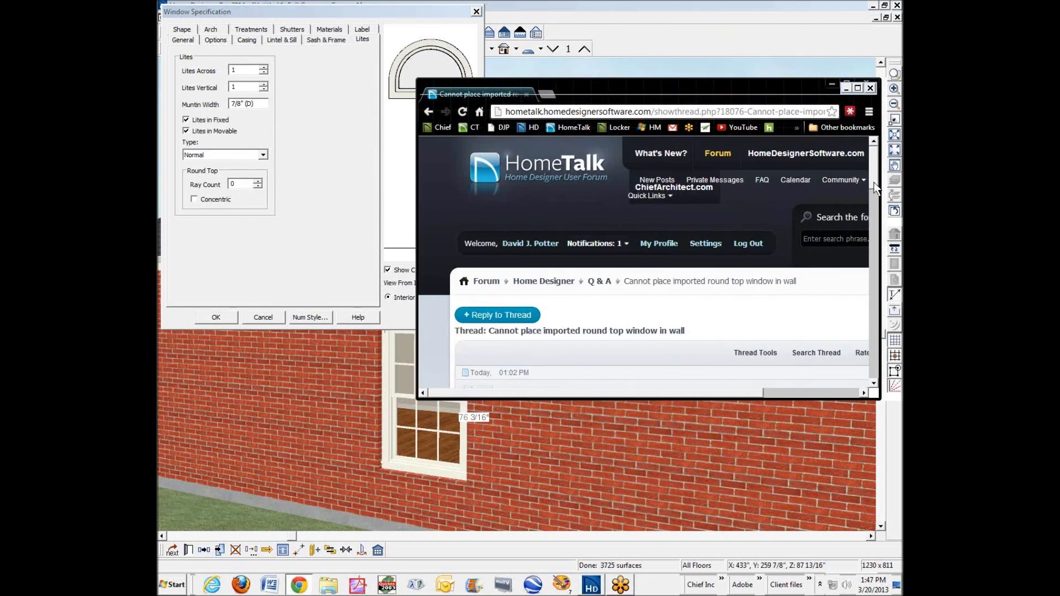
- Scroll the HomeTalk thread, enlarge its first attached image, and go back to Home Designer
{"action": "scroll", "coordinate": [876, 188], "scroll_direction": "down", "scroll_amount": 10}
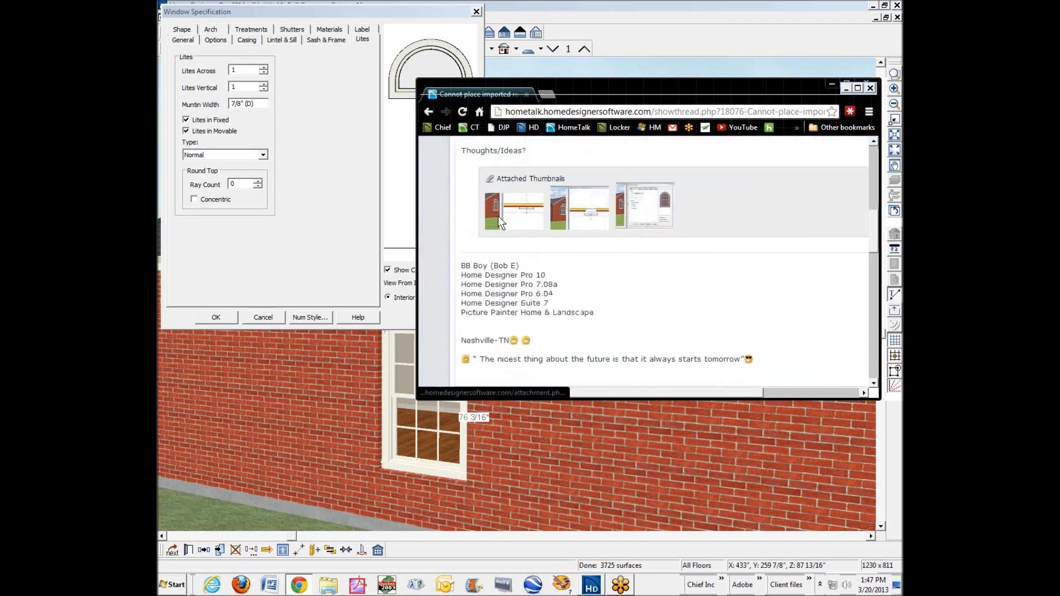
{"action": "left_click", "coordinate": [498, 216]}
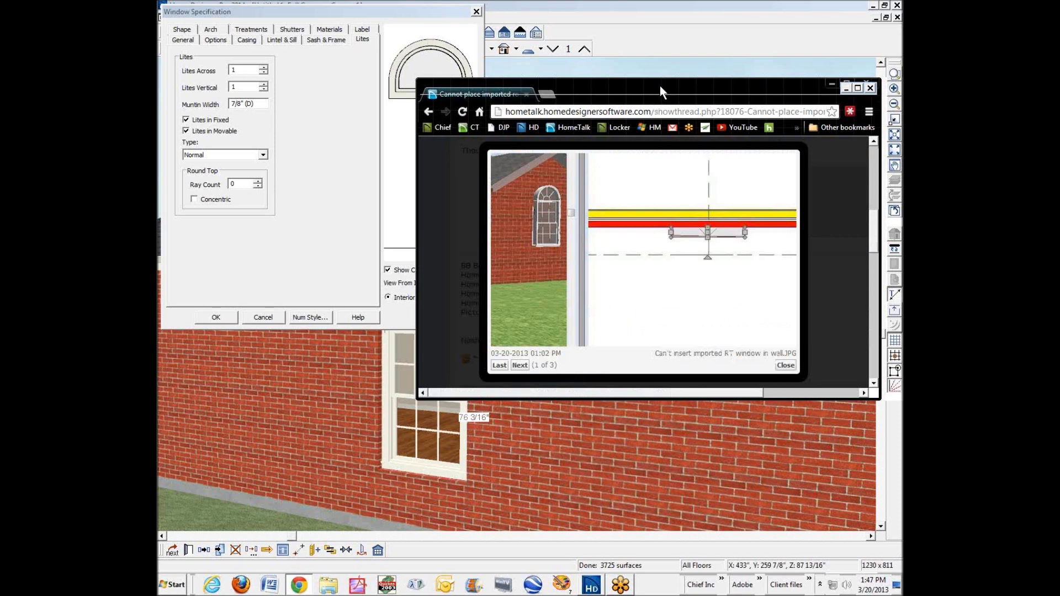
{"action": "key", "text": "alt+Tab"}
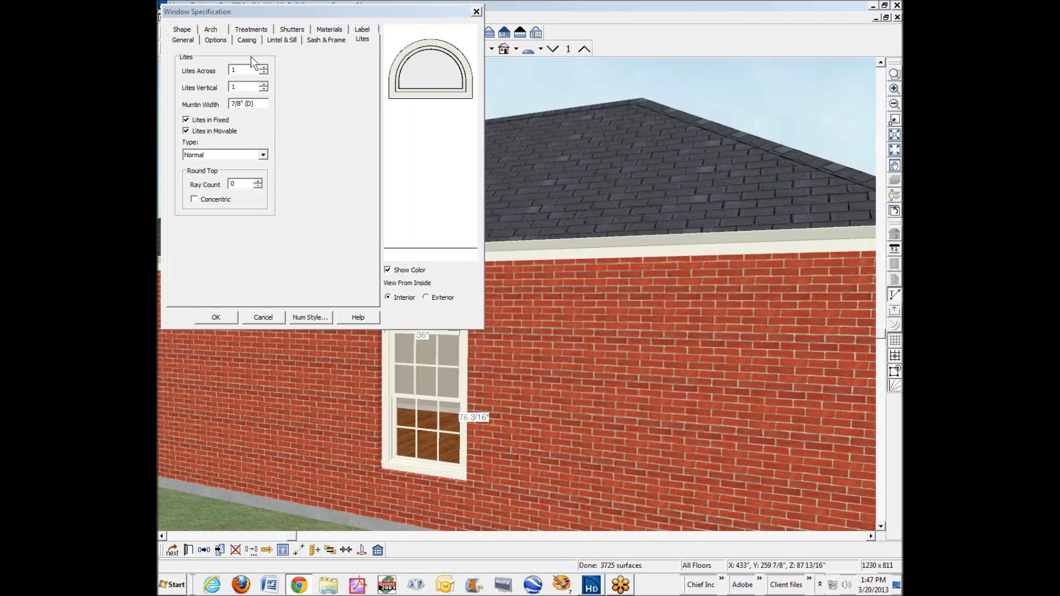
- Give the round-top transom concentric muntins with 3 rays and apply the settings
{"action": "type", "text": "3"}
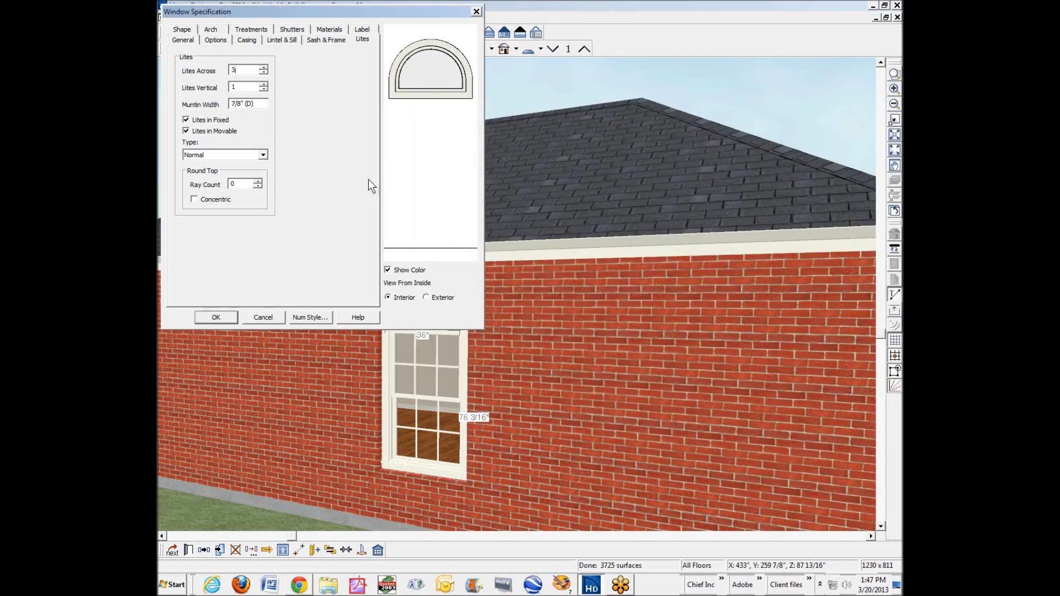
{"action": "left_click", "coordinate": [196, 202]}
{"action": "type", "text": "3"}
{"action": "key", "text": "Tab"}
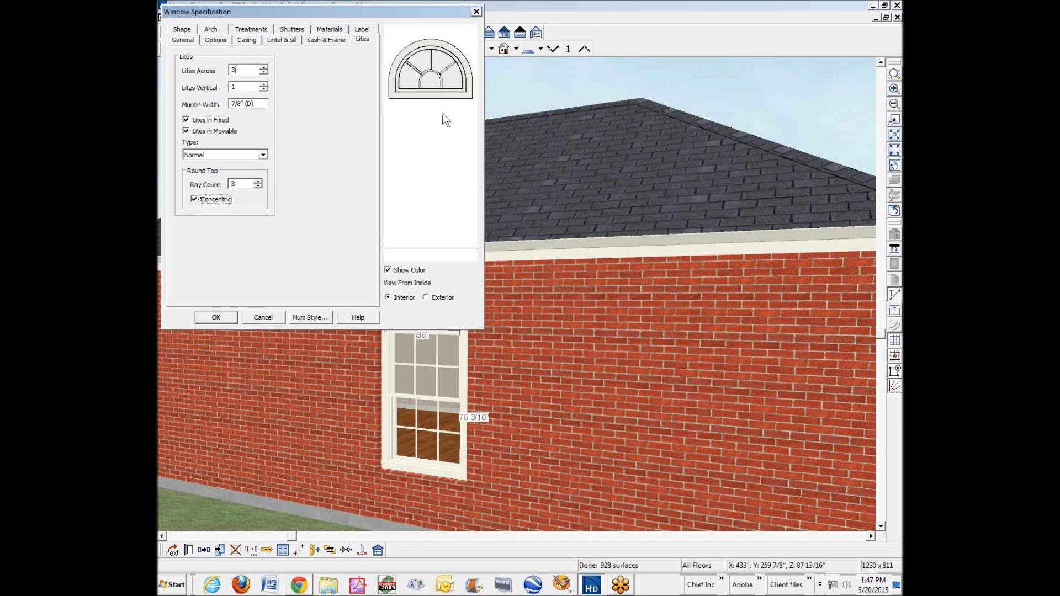
{"action": "left_click", "coordinate": [231, 315]}
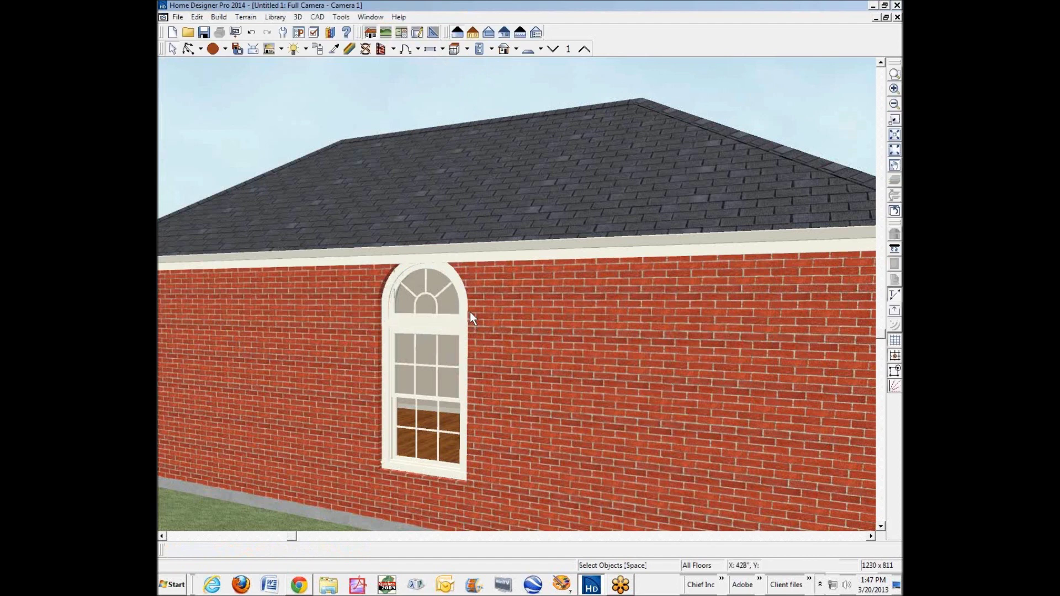
- Select the arched transom and lower window together, then clear the selection
{"action": "left_click", "coordinate": [429, 301]}
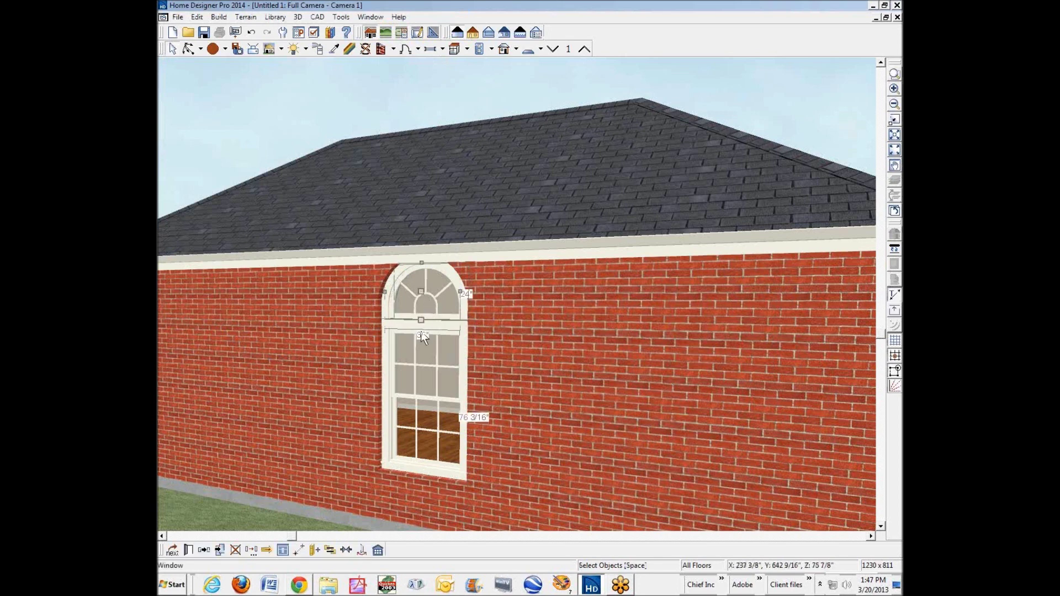
{"action": "left_click", "coordinate": [419, 379], "text": "shift"}
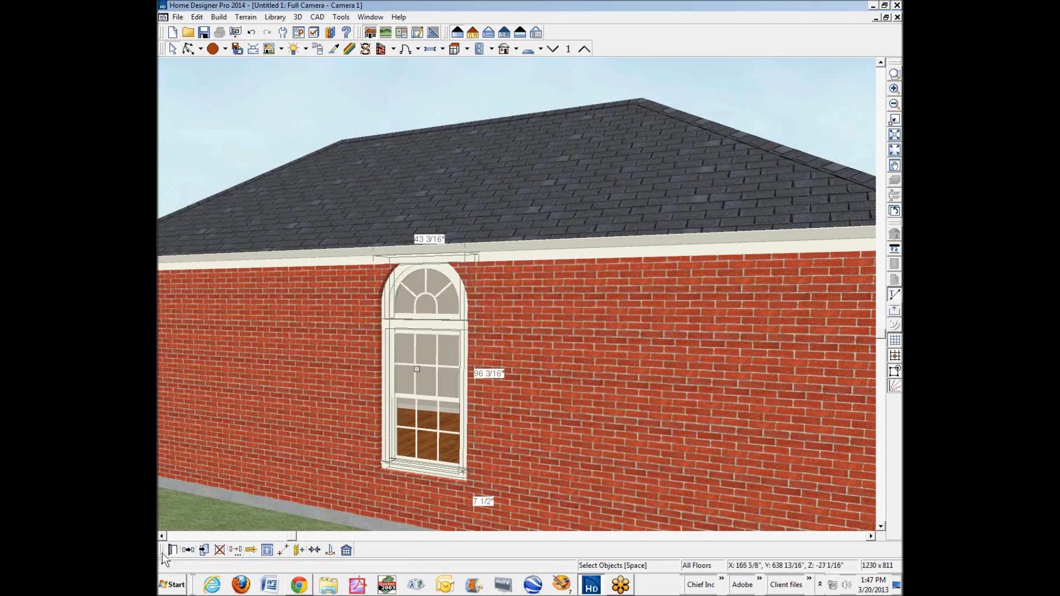
{"action": "key", "text": "Escape"}
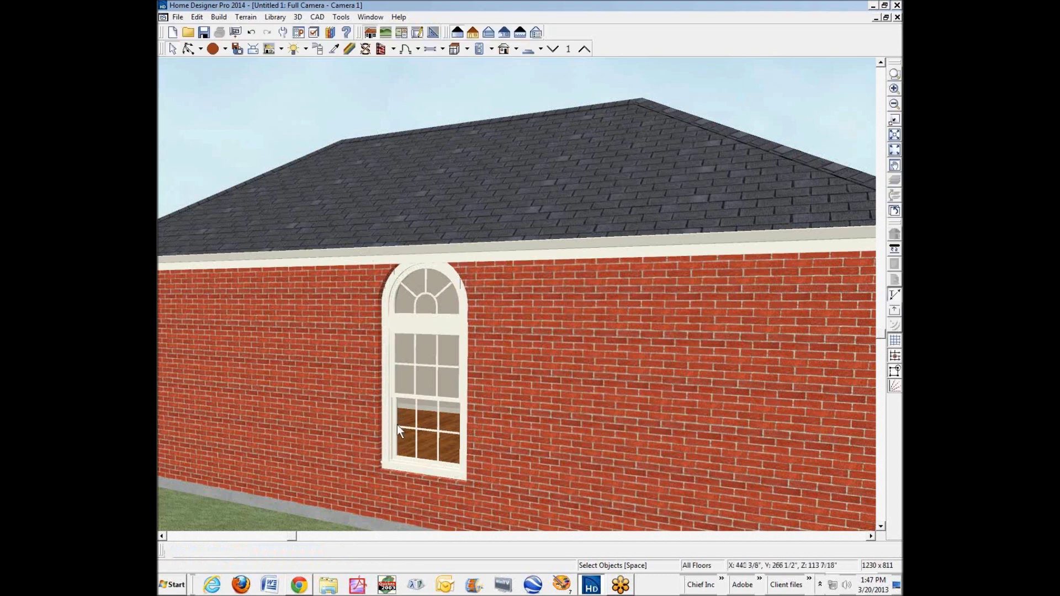
- Open the window's Sill Library and expand Core Catalogs > Architectural > Molding
{"action": "right_click", "coordinate": [413, 419]}
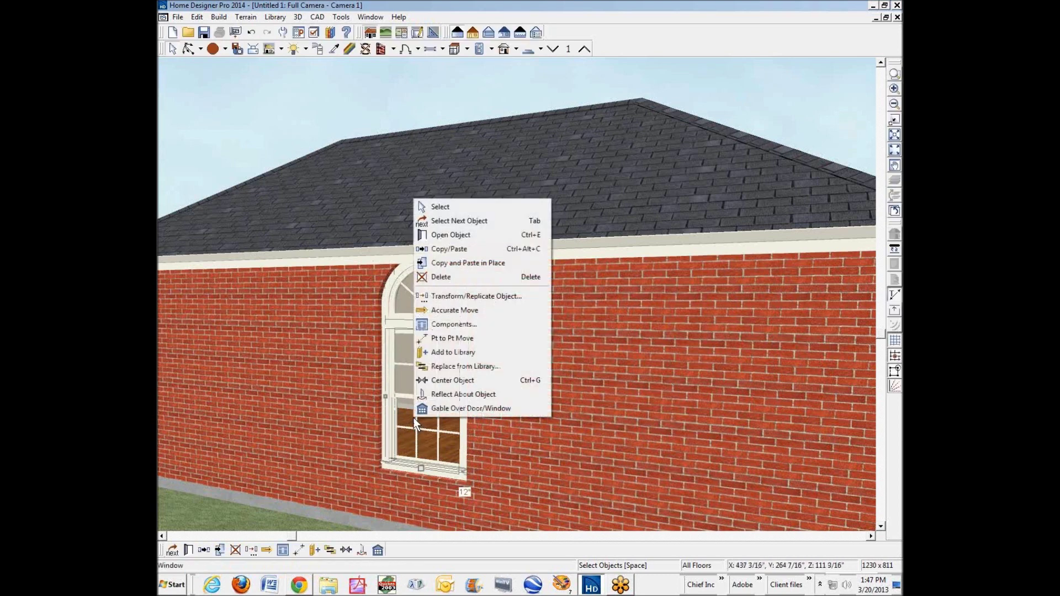
{"action": "left_click", "coordinate": [474, 238]}
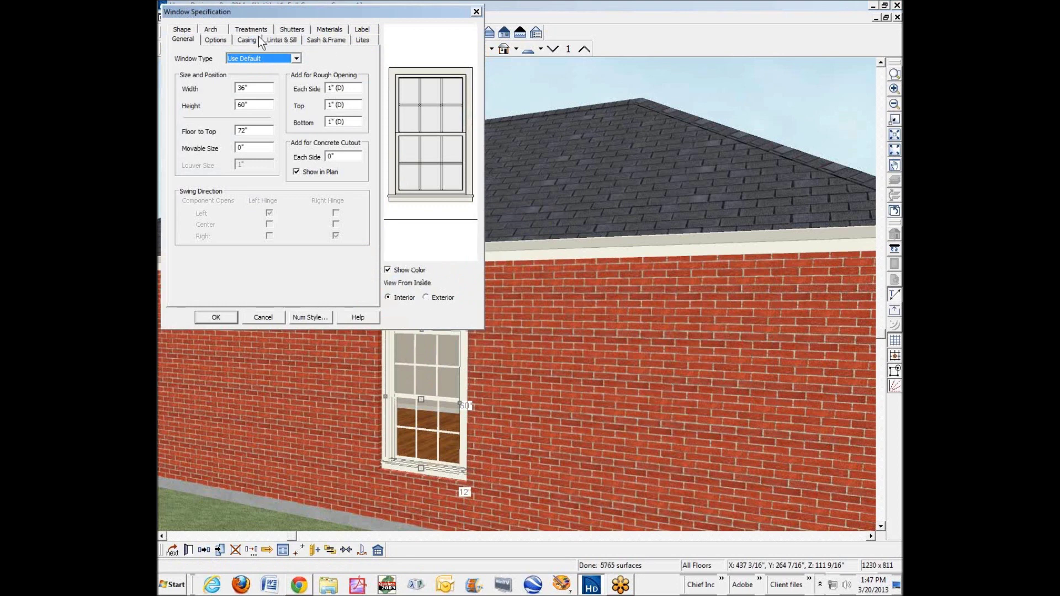
{"action": "left_click", "coordinate": [281, 41]}
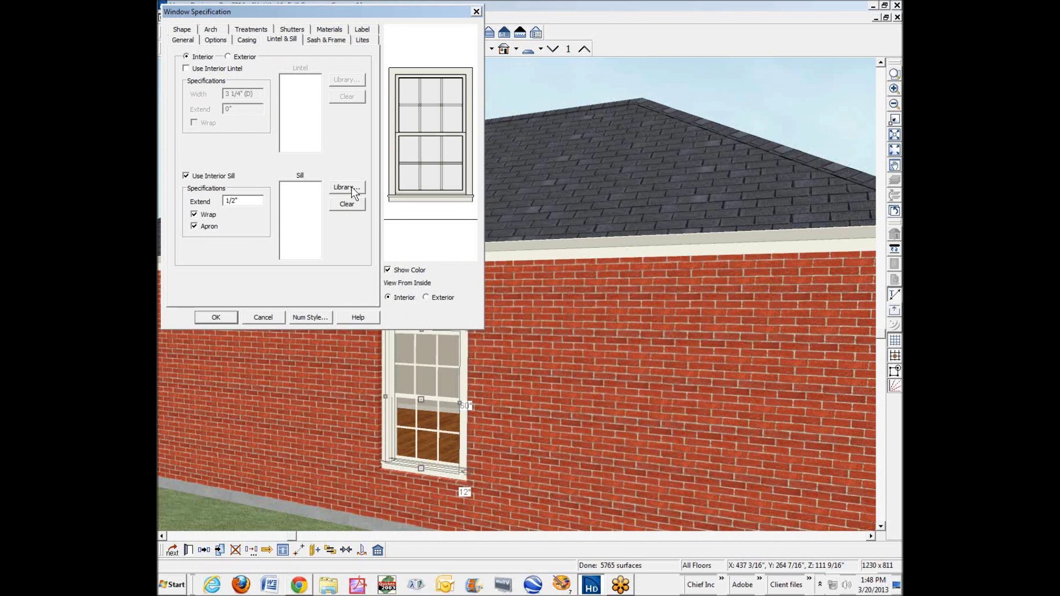
{"action": "left_click", "coordinate": [353, 191]}
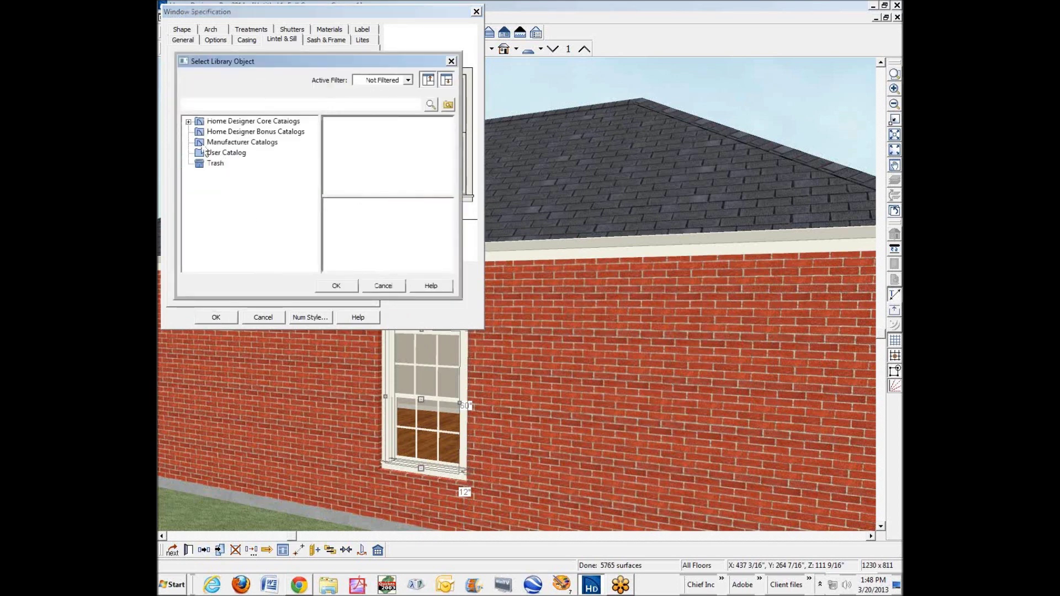
{"action": "left_click", "coordinate": [216, 155]}
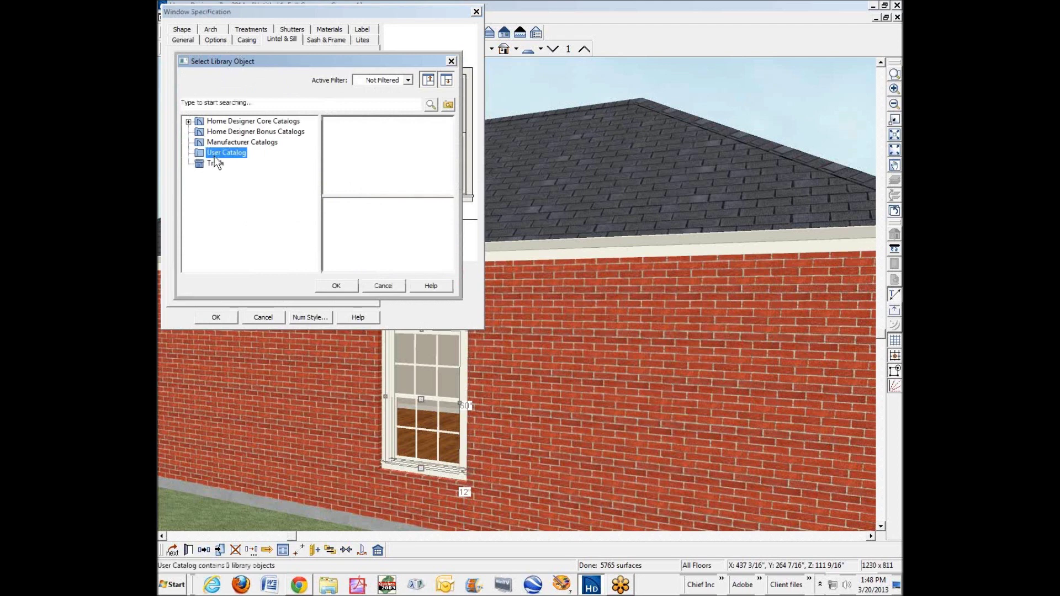
{"action": "left_click", "coordinate": [217, 144]}
{"action": "left_click", "coordinate": [216, 133]}
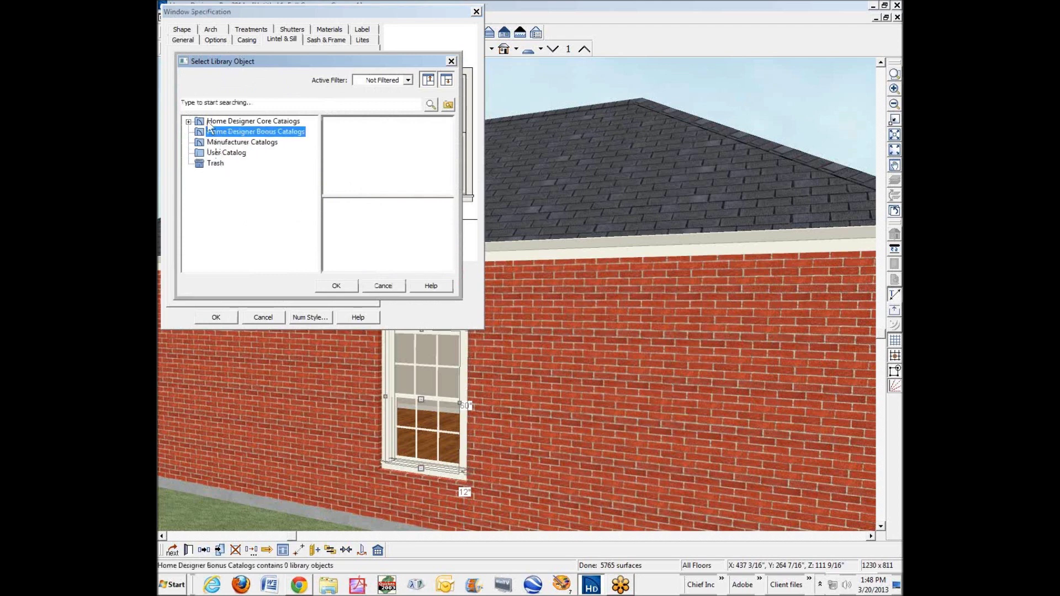
{"action": "left_click", "coordinate": [189, 122]}
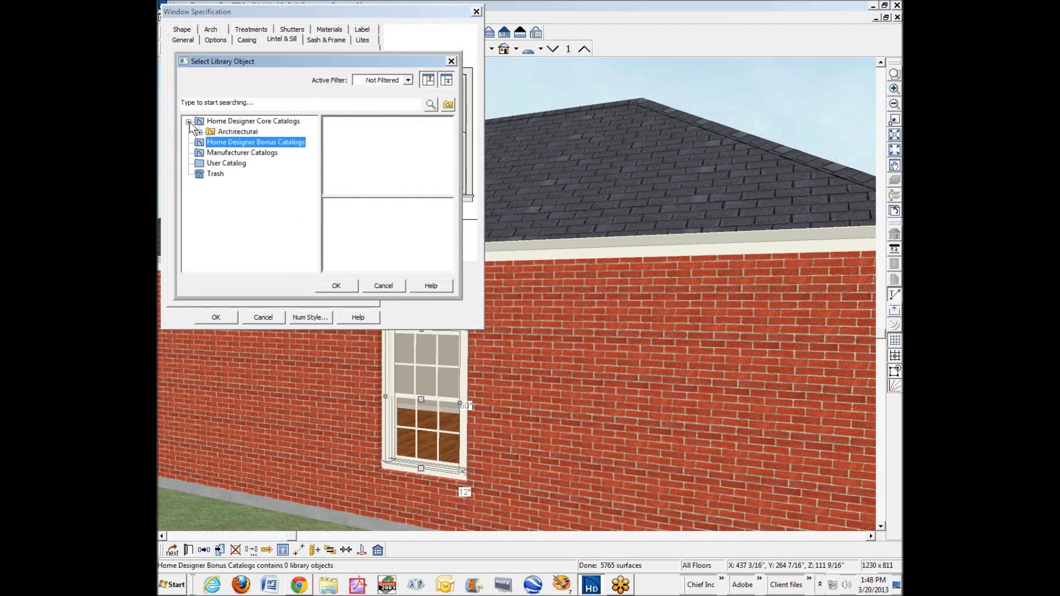
{"action": "left_click", "coordinate": [200, 131]}
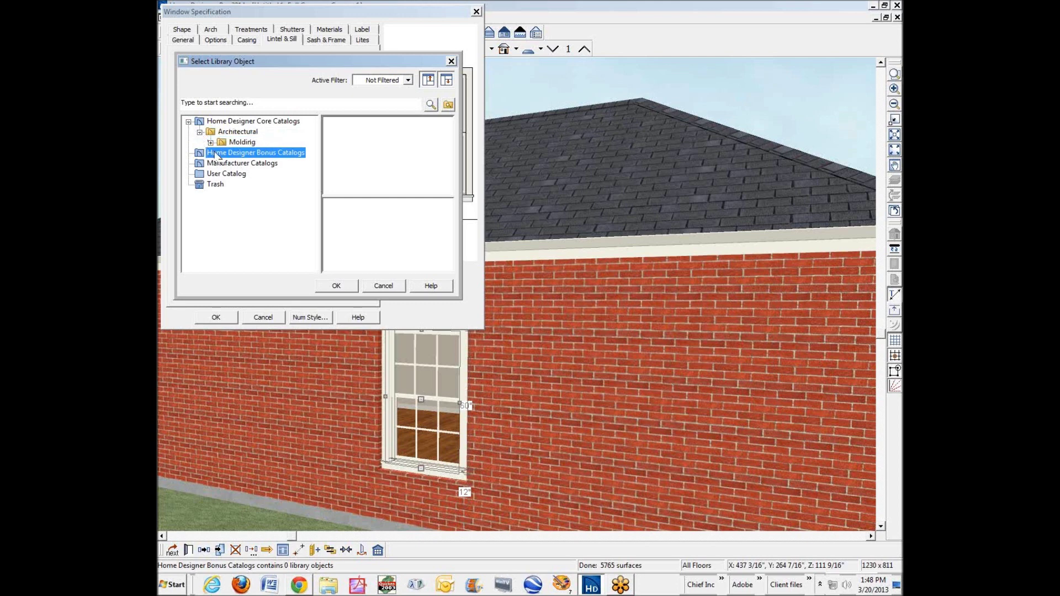
{"action": "left_click", "coordinate": [211, 142]}
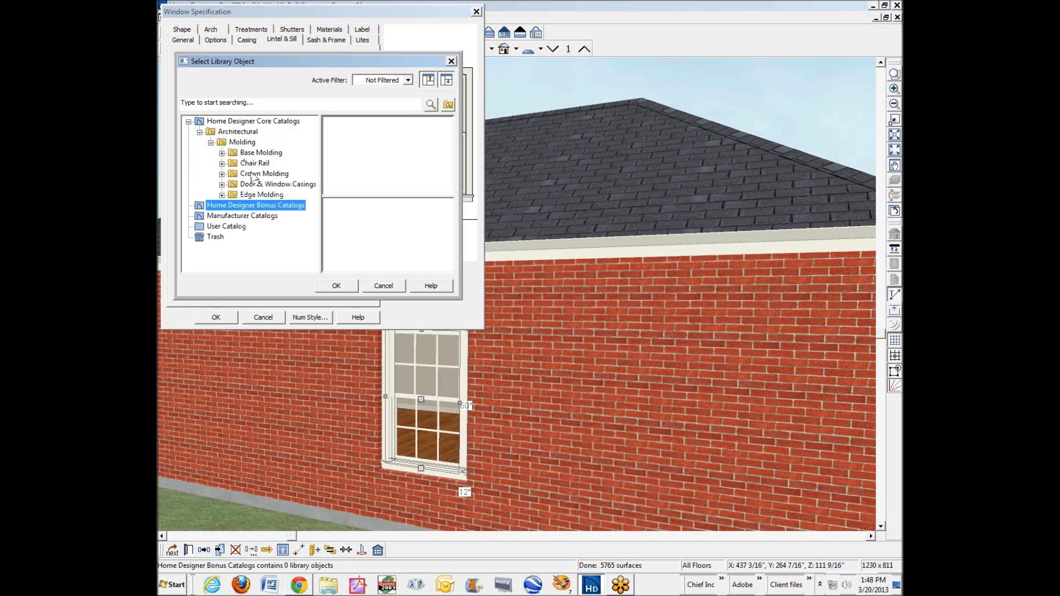
- Preview the Molding profiles, then cancel without choosing a sill and close the specification
{"action": "left_click", "coordinate": [260, 195]}
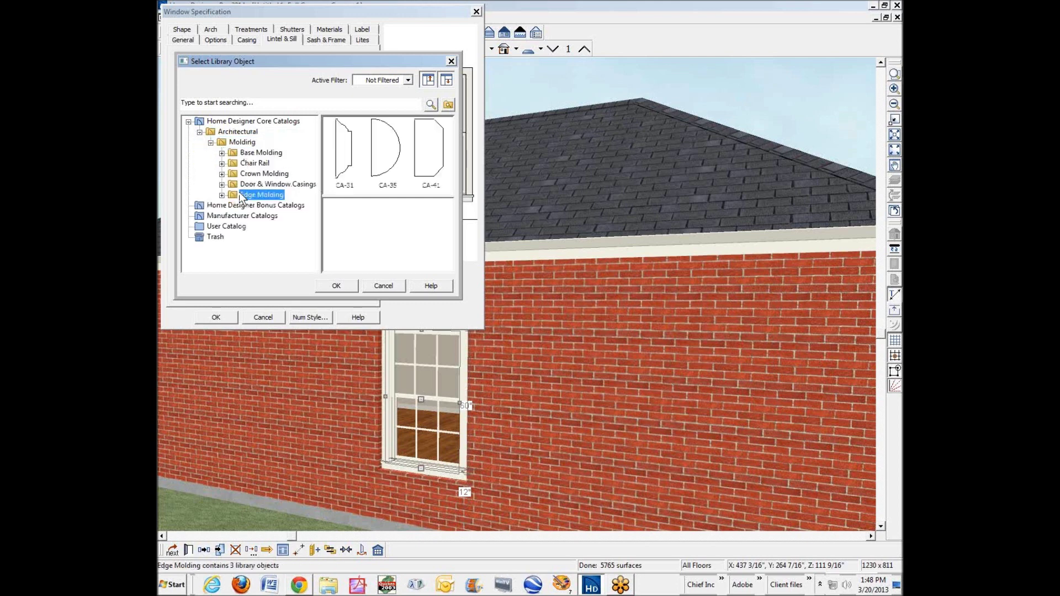
{"action": "left_click", "coordinate": [241, 187]}
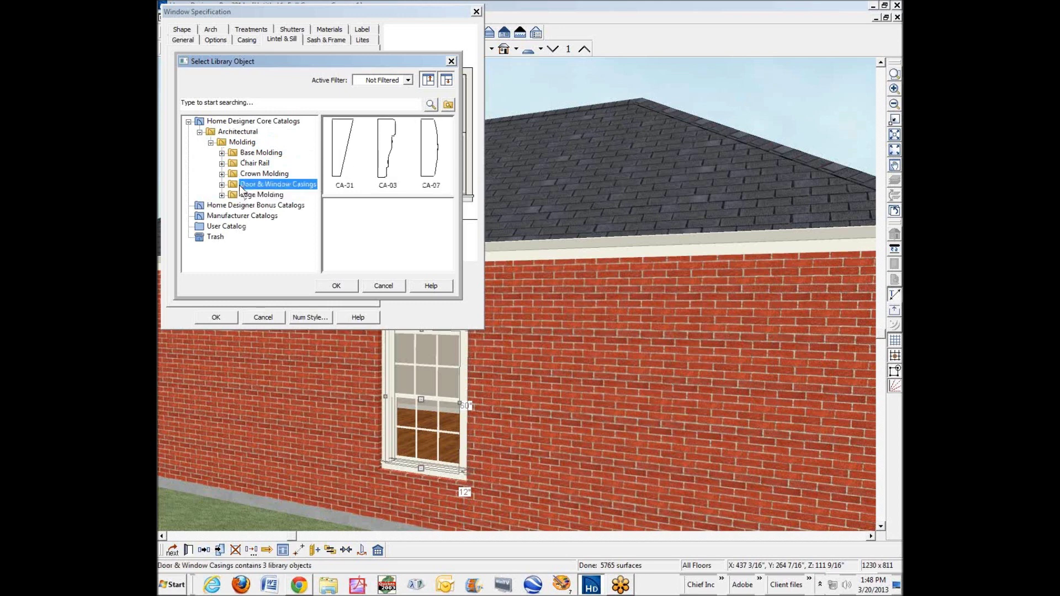
{"action": "left_click", "coordinate": [243, 176]}
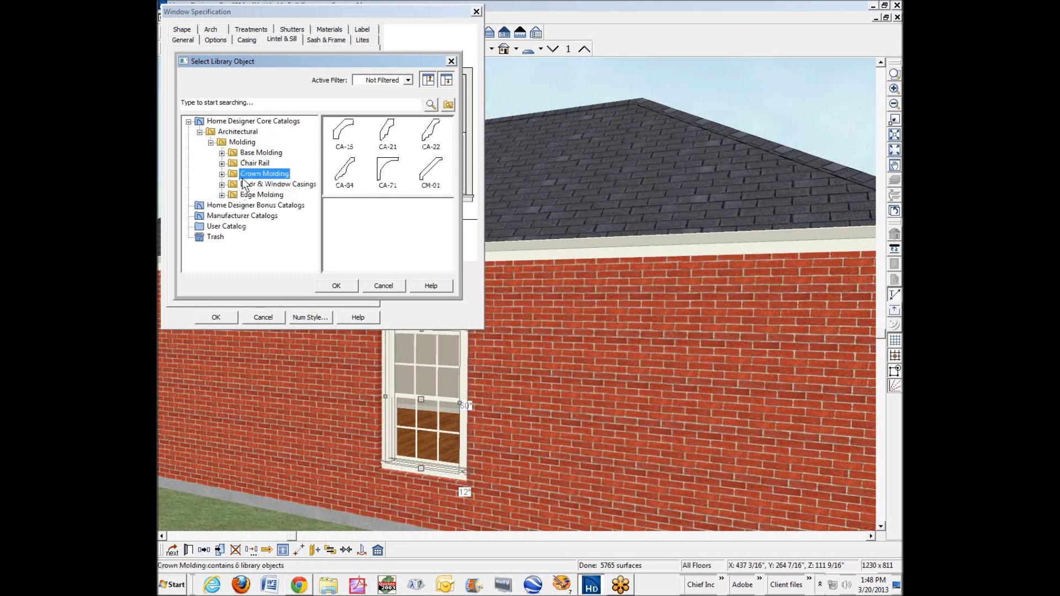
{"action": "left_click", "coordinate": [240, 164]}
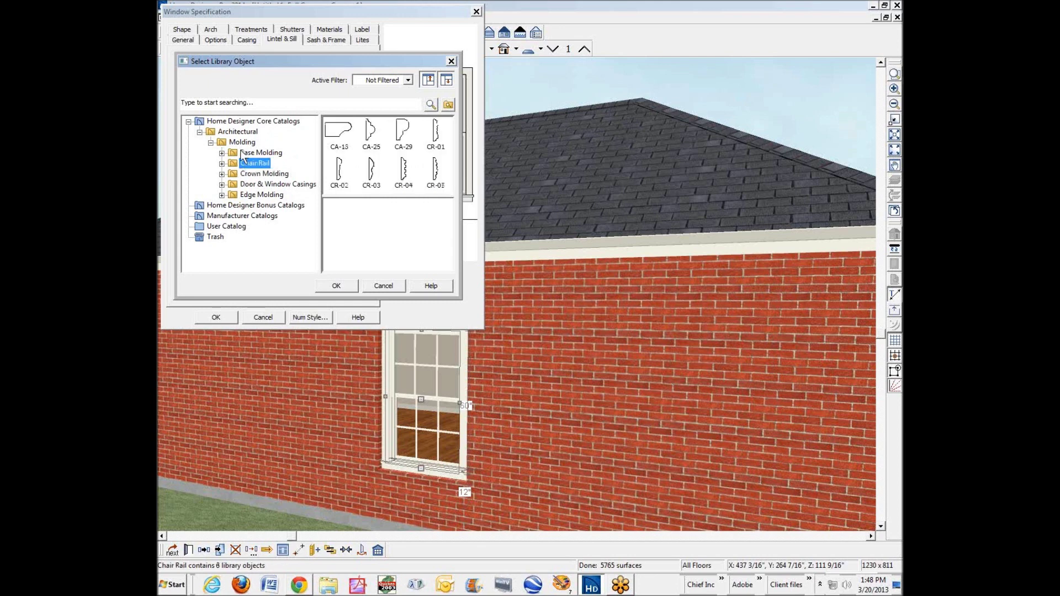
{"action": "left_click", "coordinate": [243, 154]}
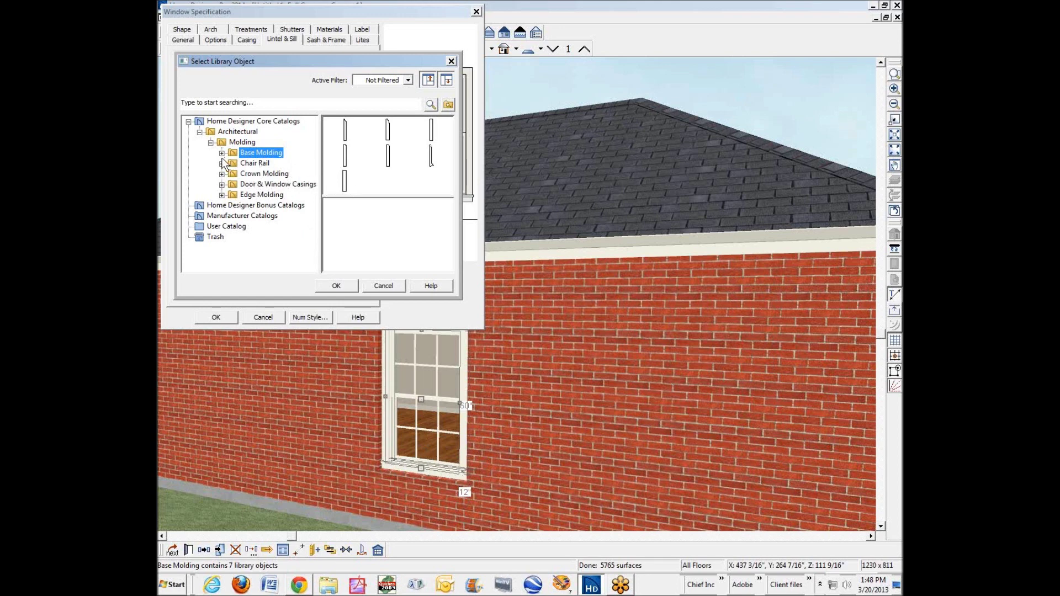
{"action": "left_click", "coordinate": [209, 220]}
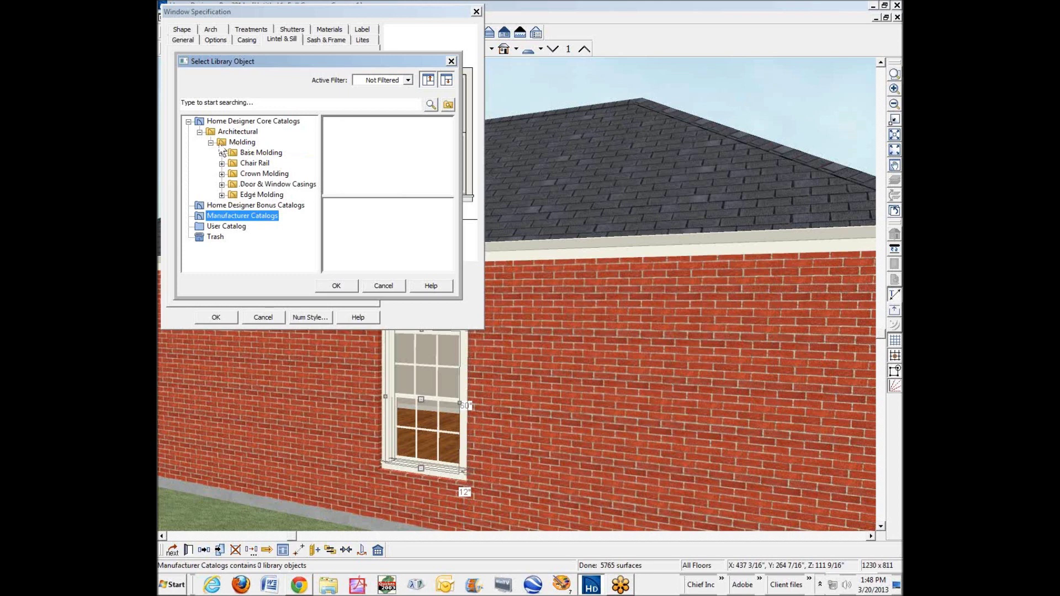
{"action": "left_click", "coordinate": [220, 145]}
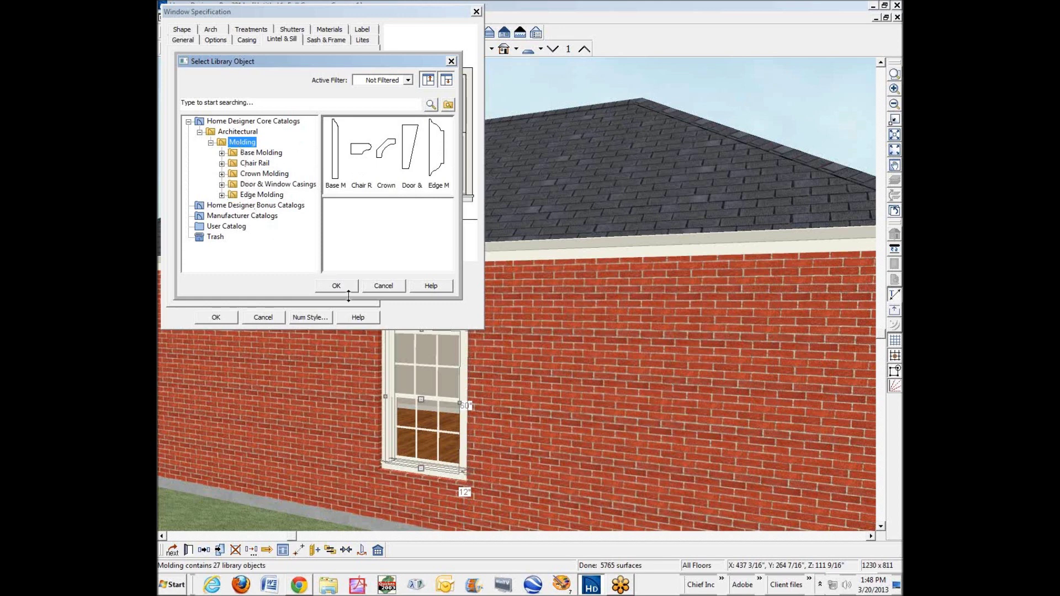
{"action": "left_click", "coordinate": [380, 287]}
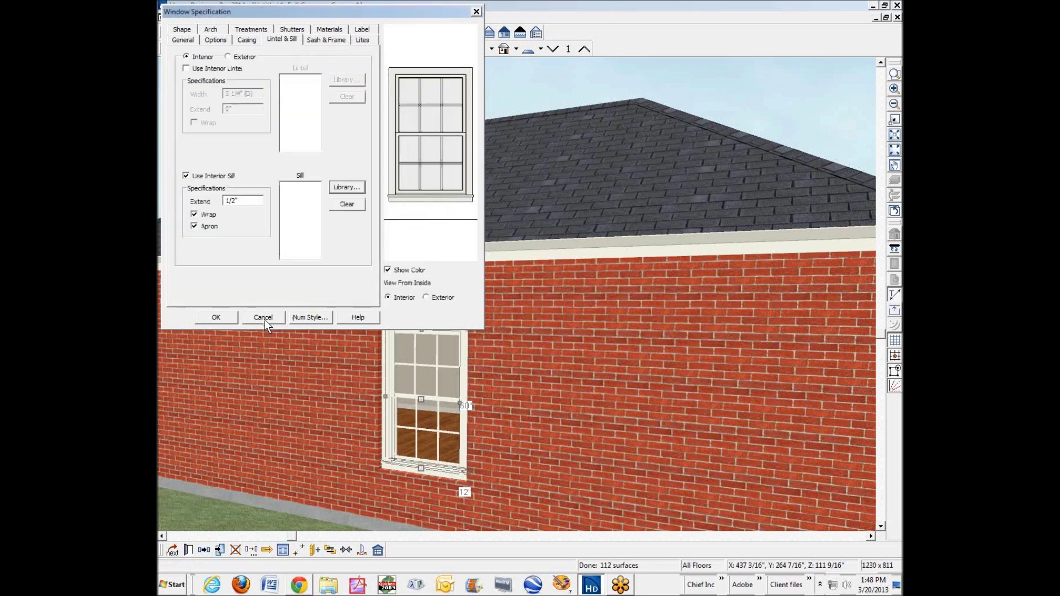
{"action": "left_click", "coordinate": [216, 318]}
- Switch to the floor plan and zoom in on the area near the window
{"action": "key", "text": "ctrl+F4"}
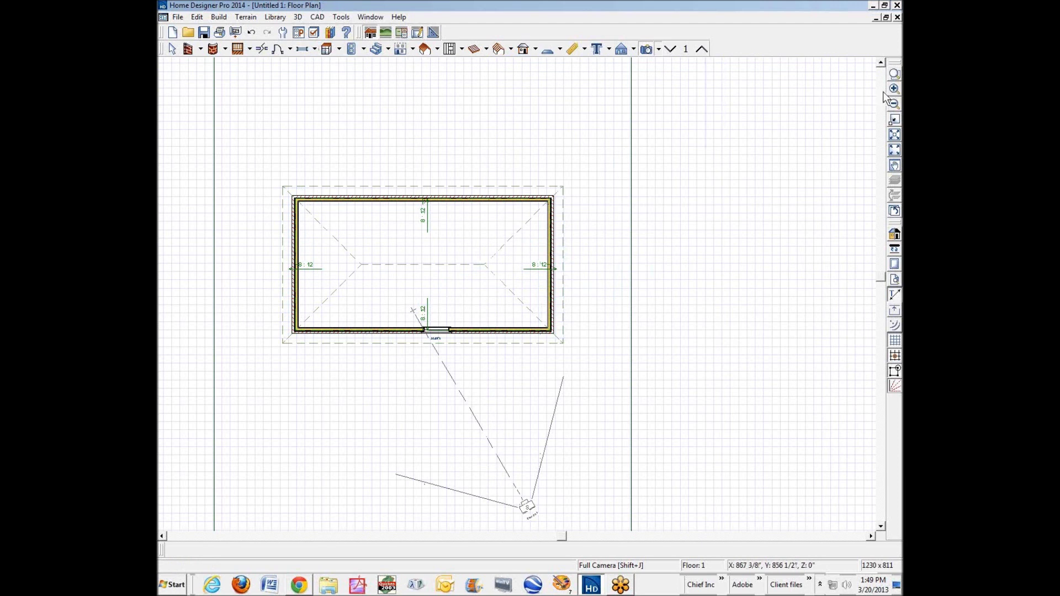
{"action": "left_click", "coordinate": [894, 74]}
{"action": "left_click_drag", "start_coordinate": [543, 379], "coordinate": [612, 444]}
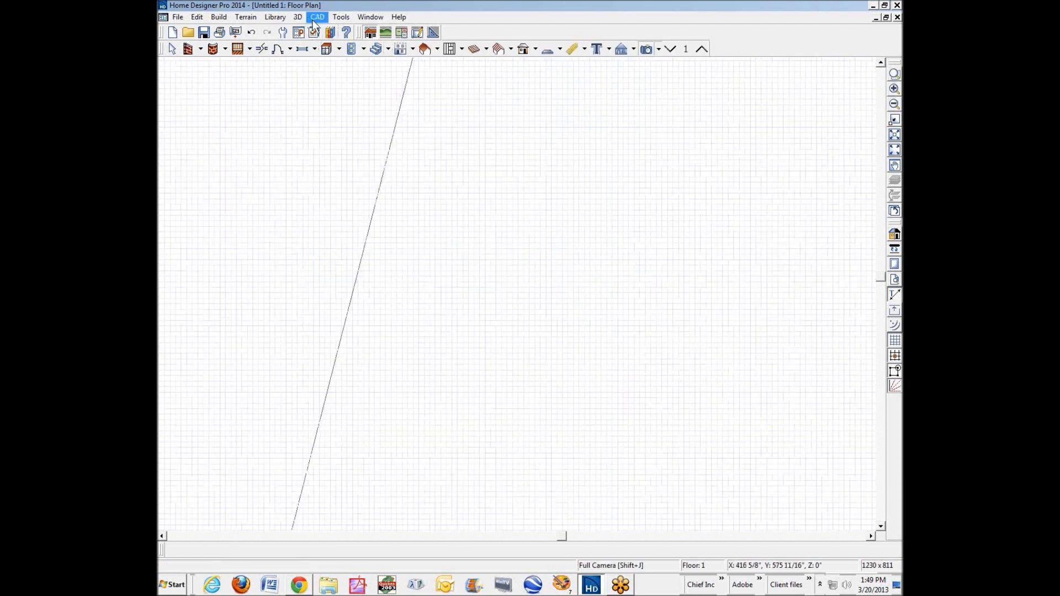
- Draw a 9-inch-wide rectangular box from CAD > Boxes, delete it, and return to the 3D camera view
{"action": "left_click", "coordinate": [335, 20]}
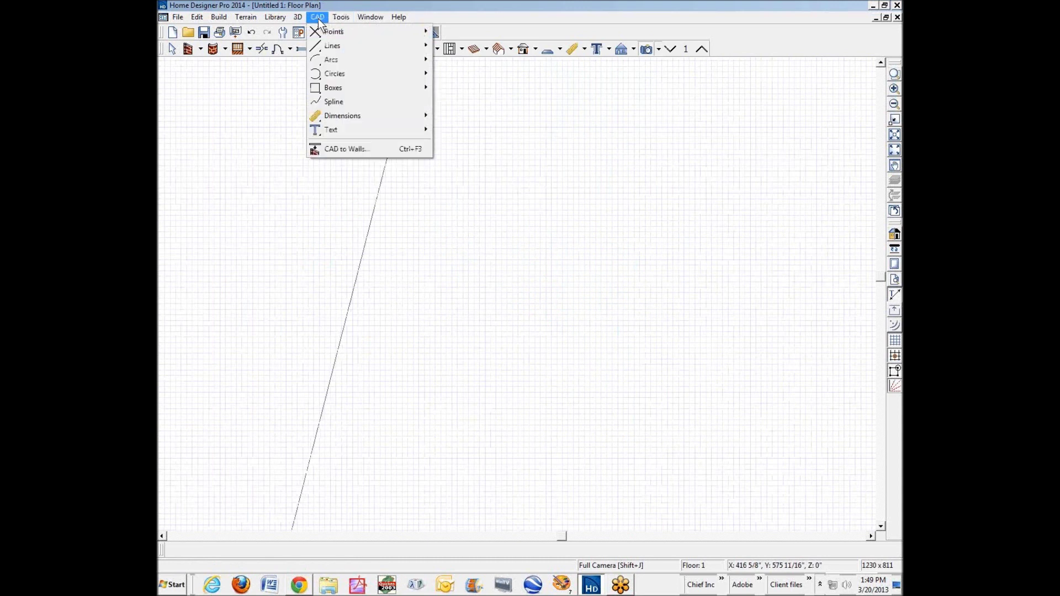
{"action": "mouse_move", "coordinate": [328, 89]}
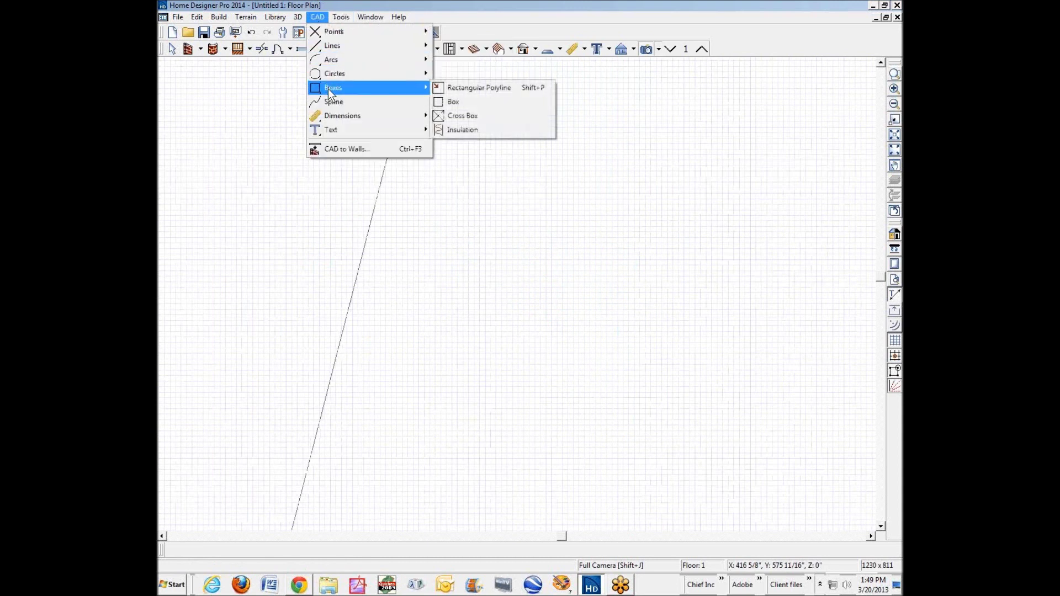
{"action": "left_click", "coordinate": [467, 86]}
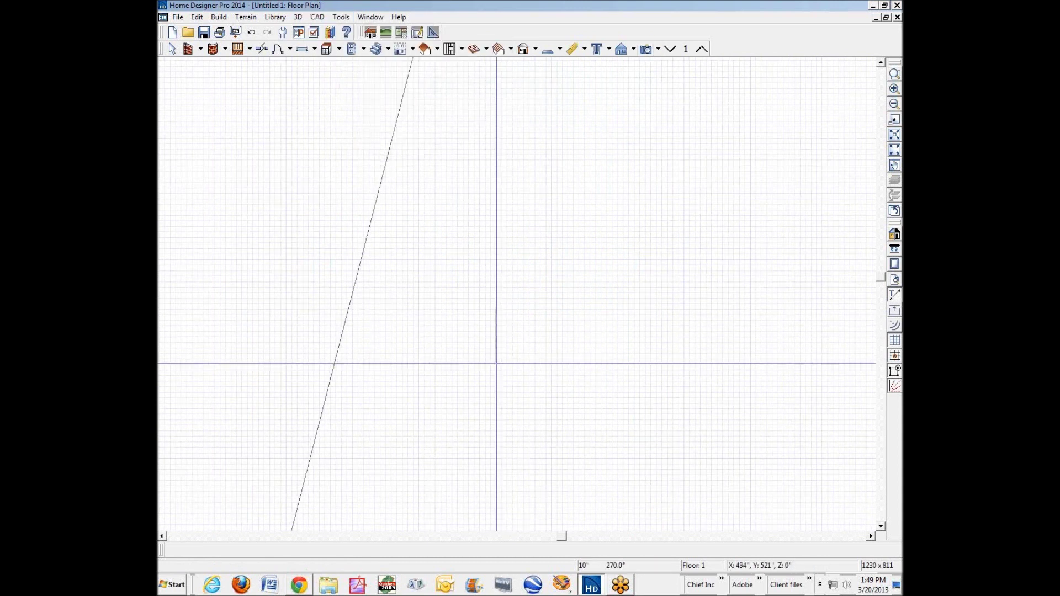
{"action": "left_click_drag", "start_coordinate": [496, 309], "coordinate": [546, 371]}
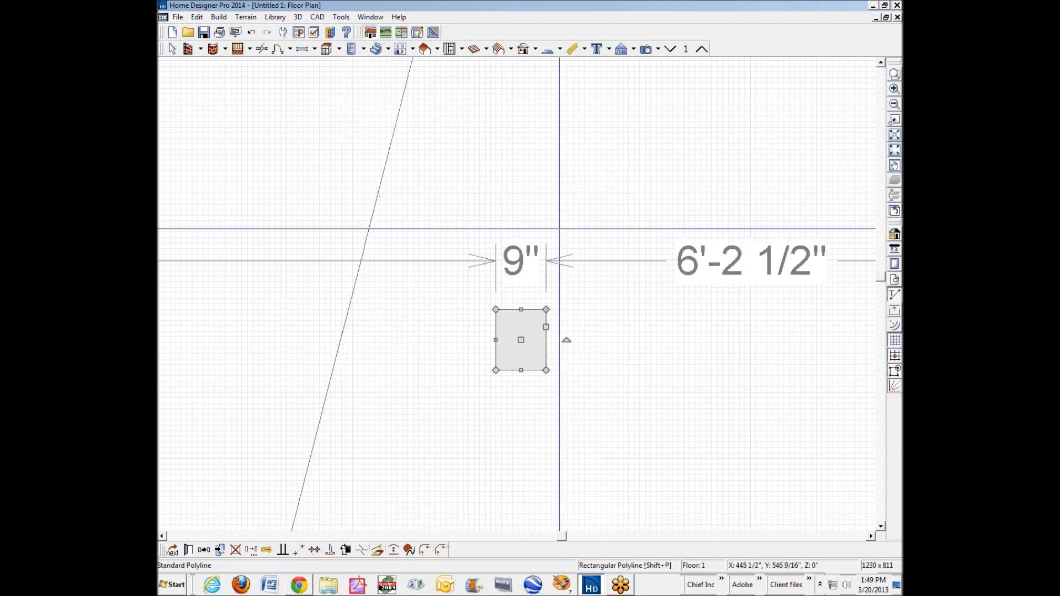
{"action": "key", "text": "Delete"}
{"action": "key", "text": "ctrl+Tab"}
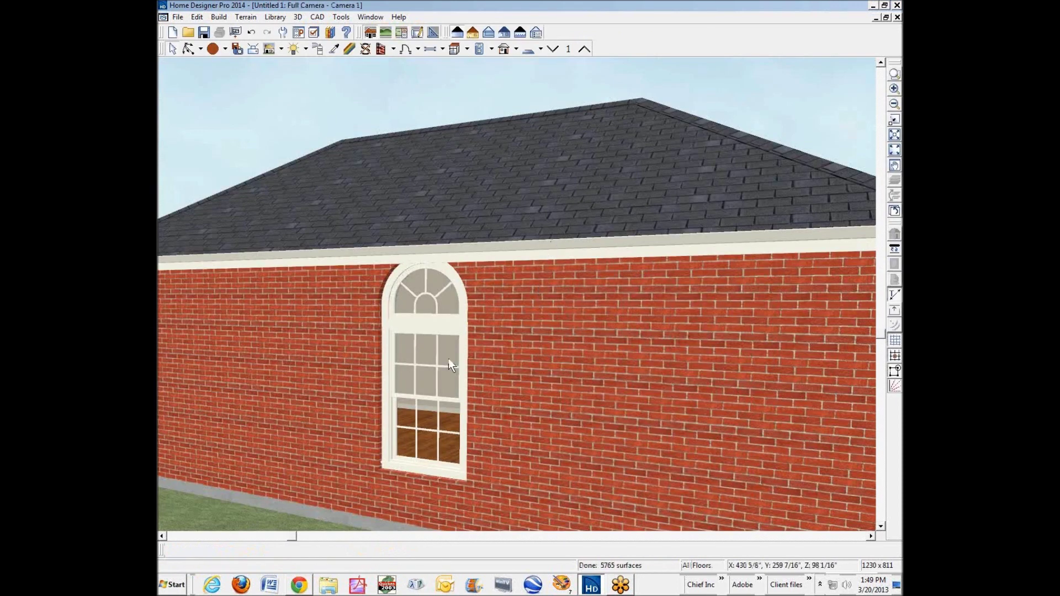
- Suppress the window's exterior casing on the Casing tab's Exterior settings
{"action": "left_click", "coordinate": [433, 400]}
{"action": "right_click", "coordinate": [433, 399]}
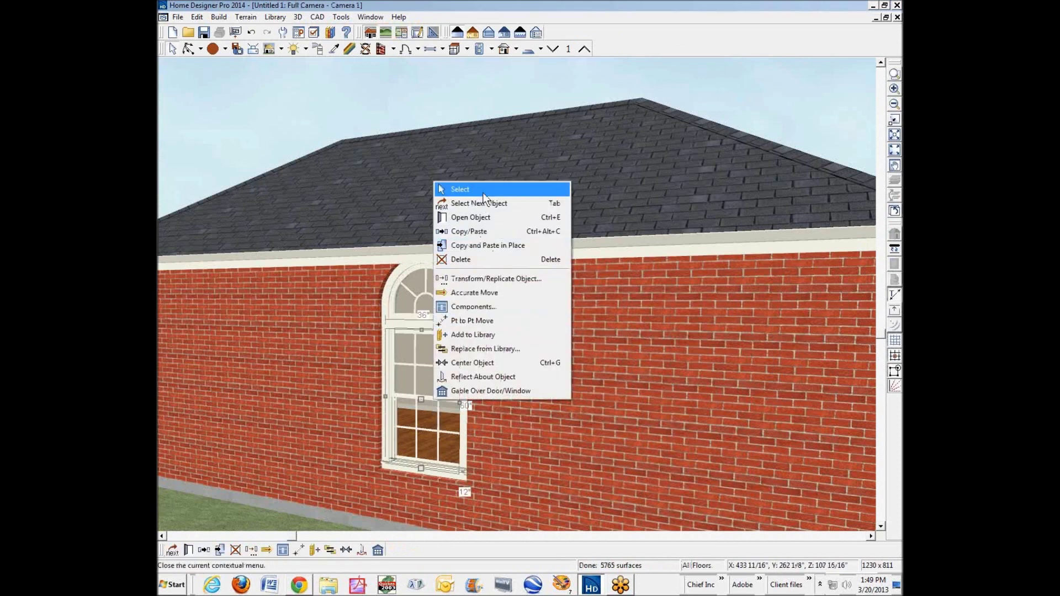
{"action": "left_click", "coordinate": [401, 293]}
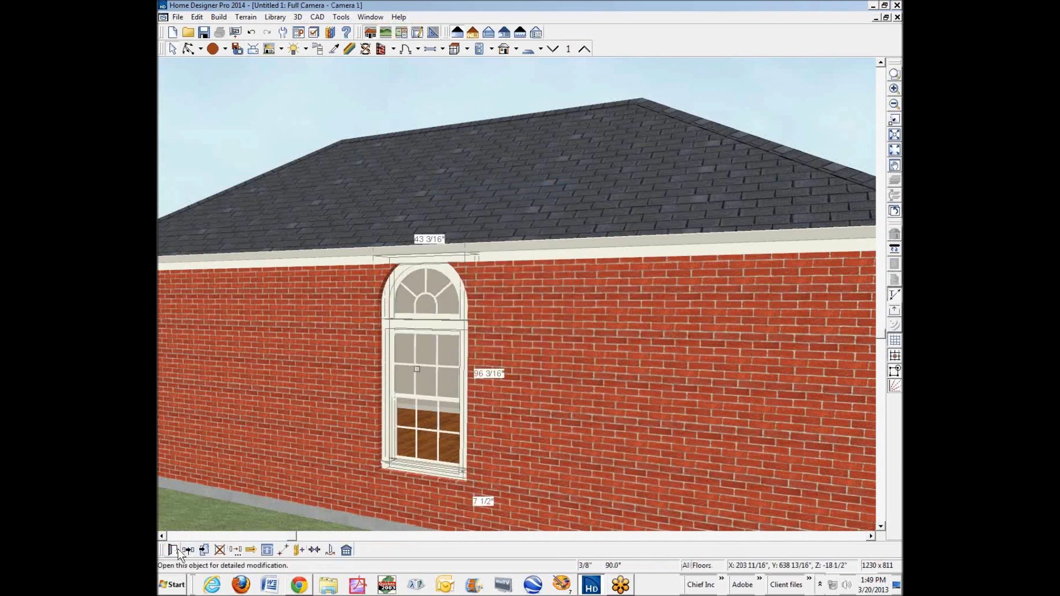
{"action": "left_click", "coordinate": [178, 548]}
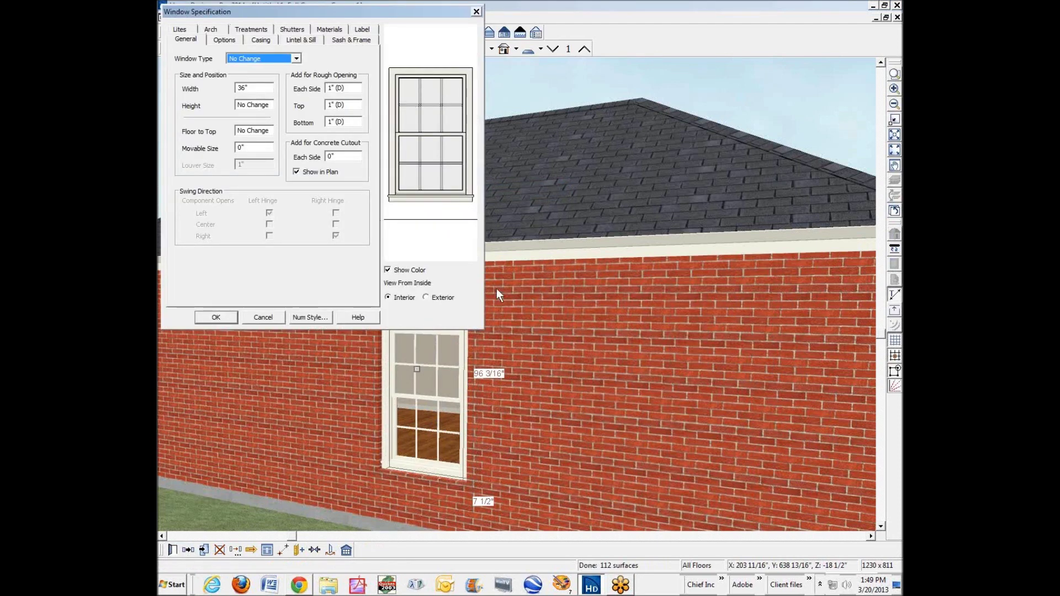
{"action": "left_click", "coordinate": [265, 40]}
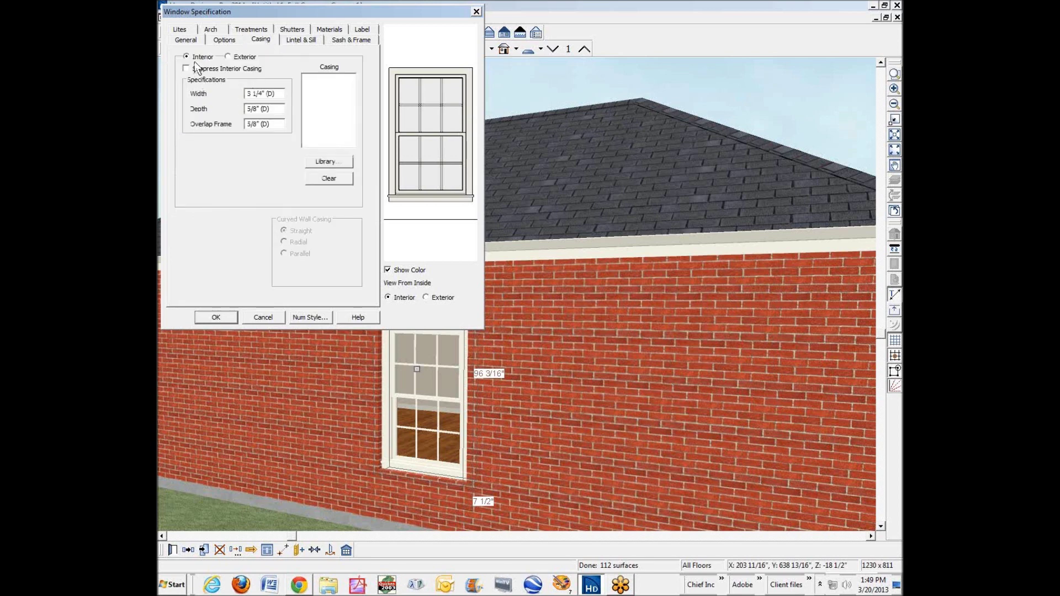
{"action": "left_click", "coordinate": [227, 56]}
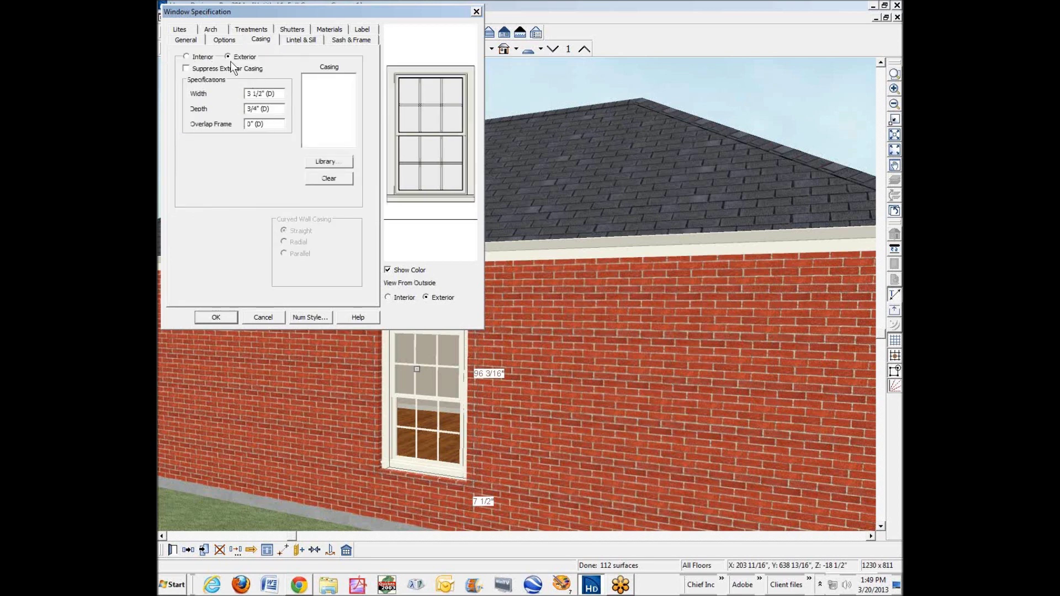
{"action": "left_click", "coordinate": [186, 69]}
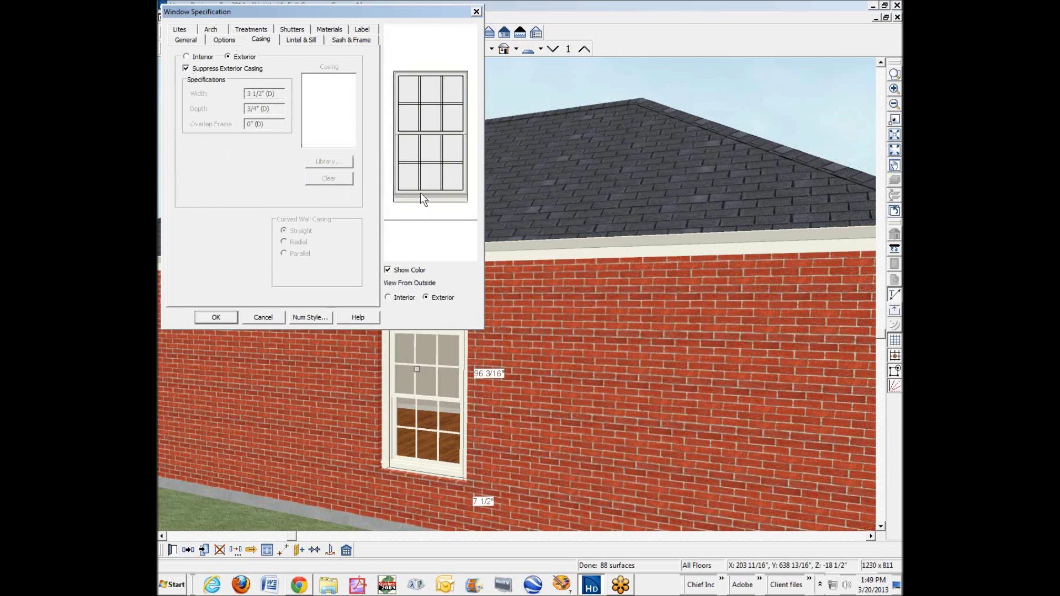
{"action": "left_click", "coordinate": [213, 319]}
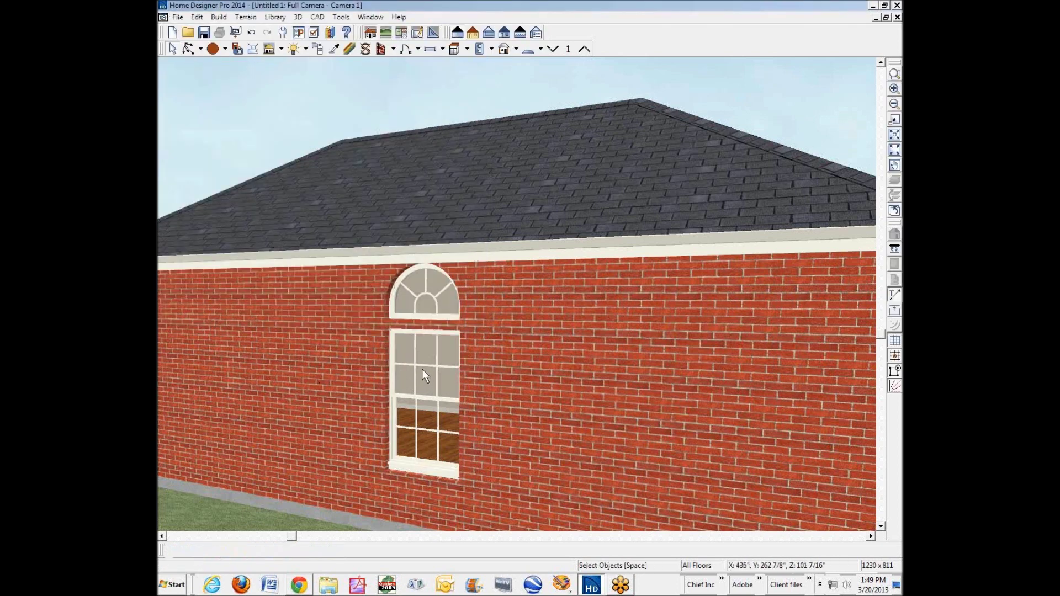
- Make the double-hung window Recessed to the sheathing layer
{"action": "left_click", "coordinate": [422, 368]}
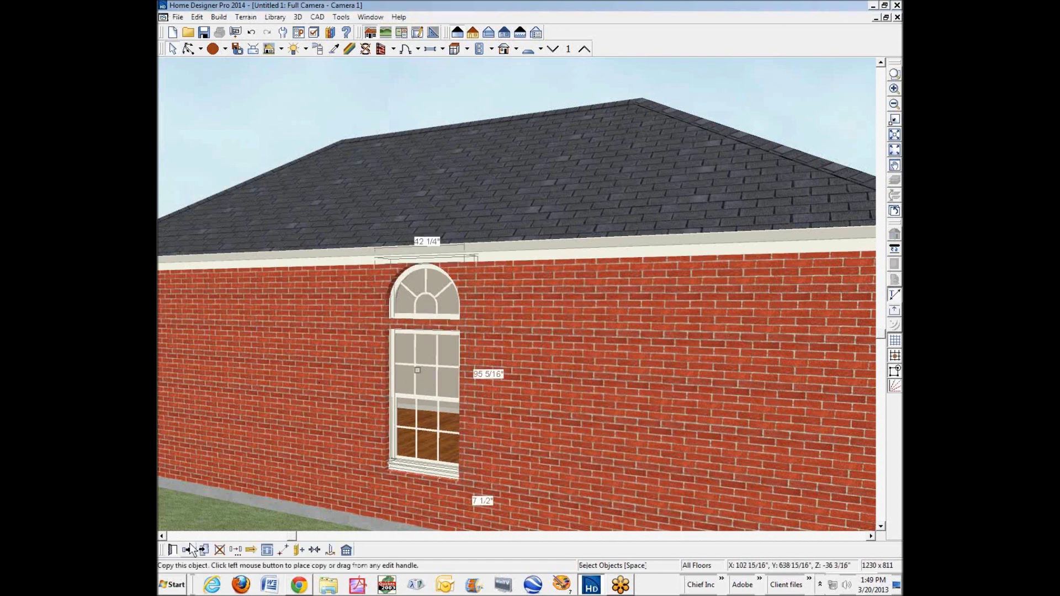
{"action": "left_click", "coordinate": [172, 550]}
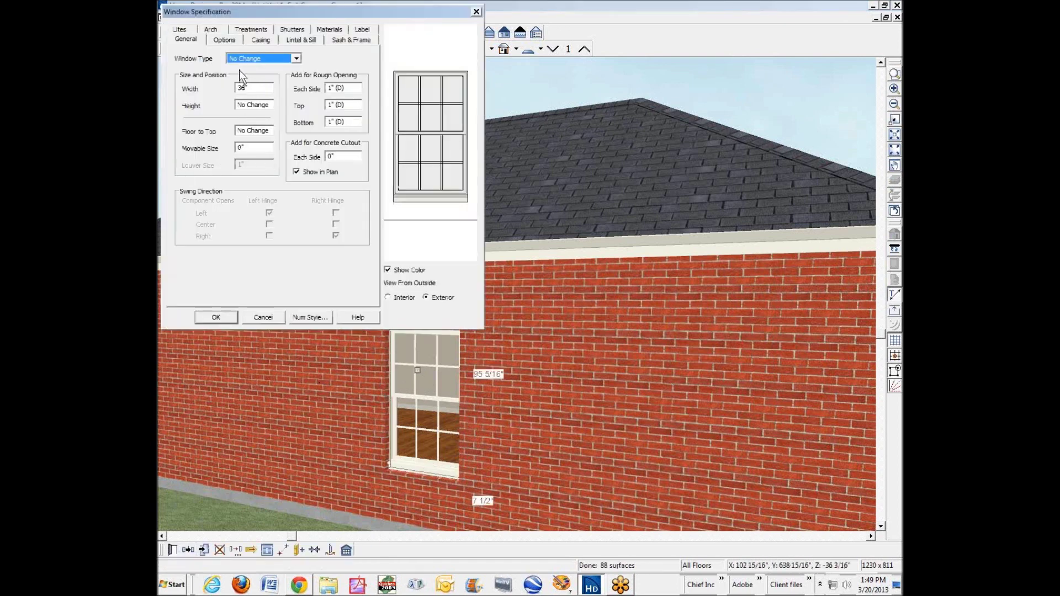
{"action": "left_click", "coordinate": [224, 40]}
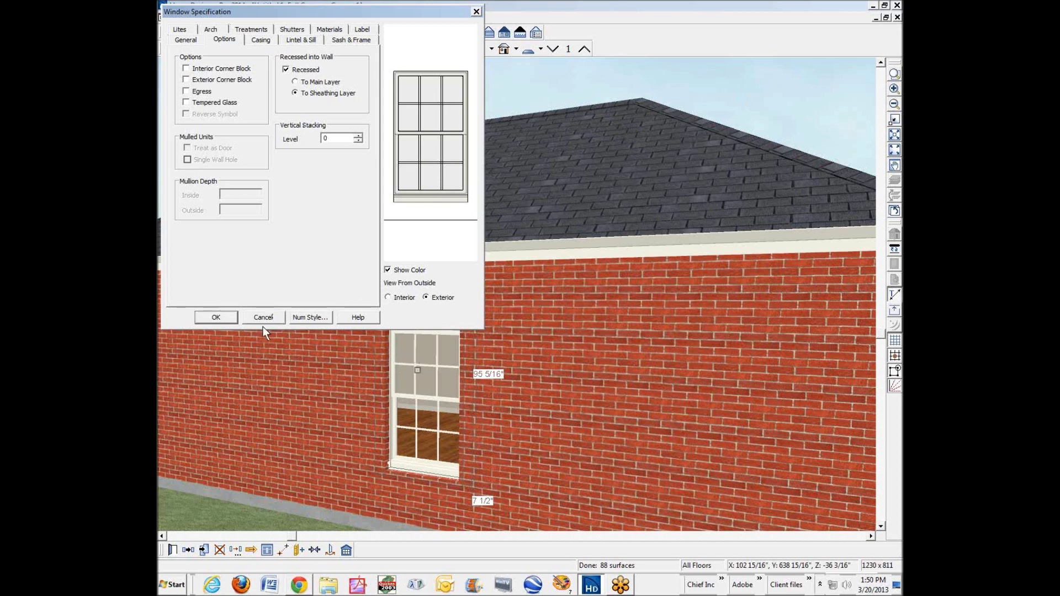
{"action": "left_click", "coordinate": [207, 319]}
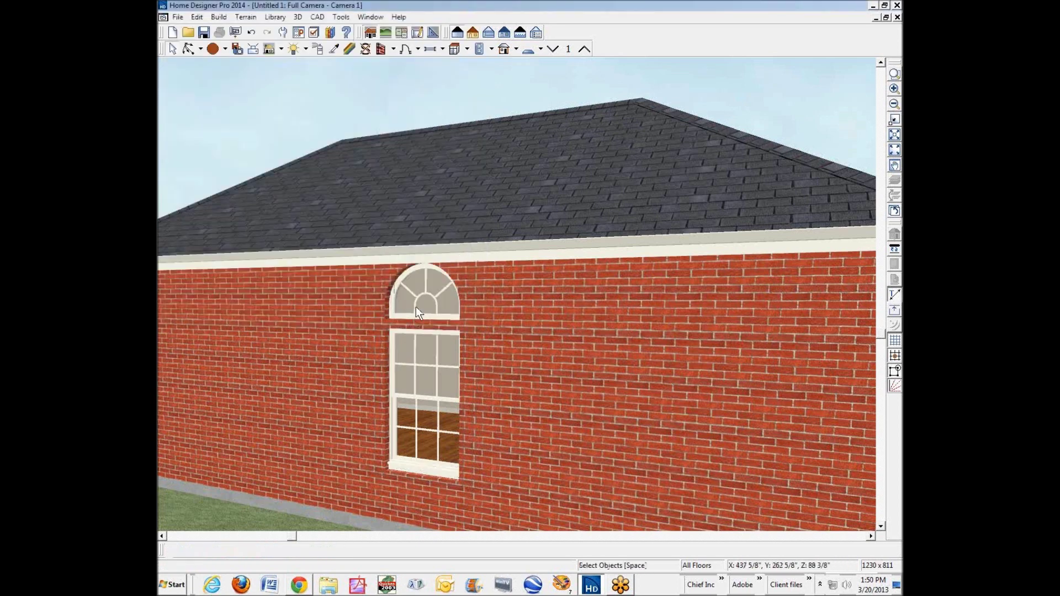
- Set the arched transom's Floor to Top height to 96" and deselect it
{"action": "left_click", "coordinate": [420, 306]}
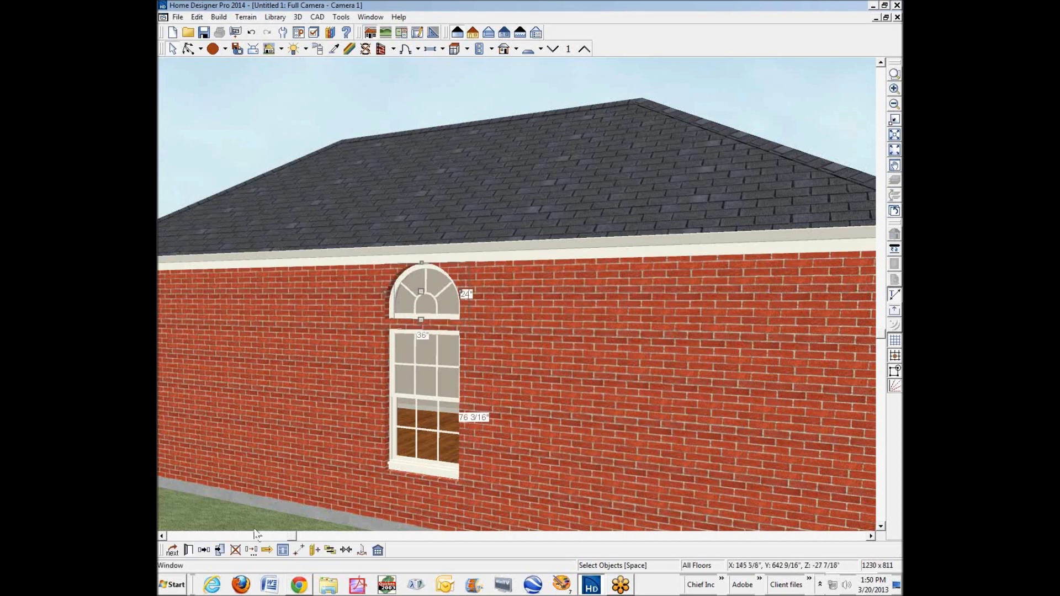
{"action": "left_click", "coordinate": [188, 549]}
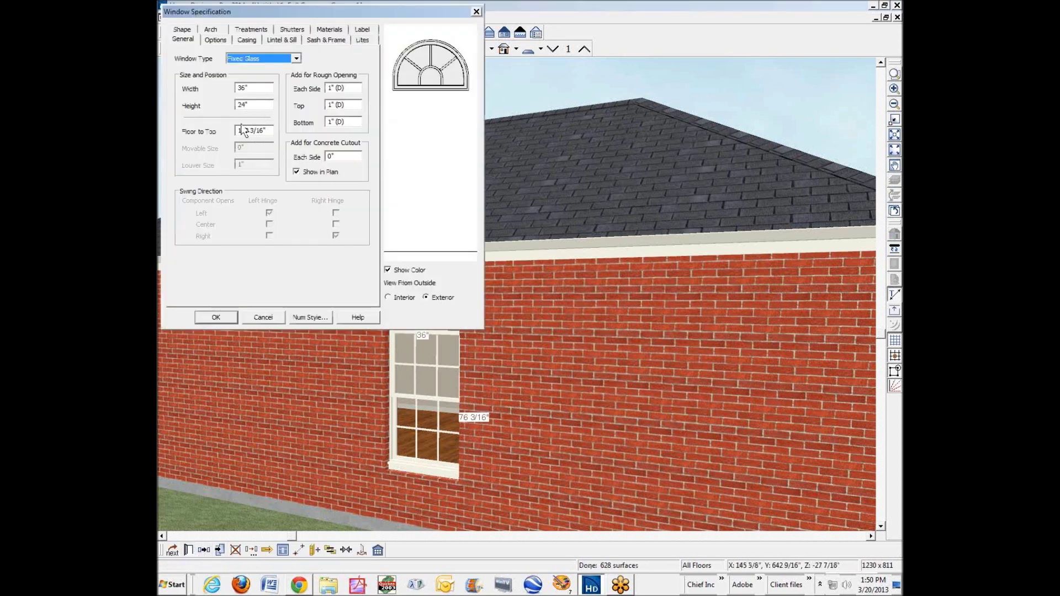
{"action": "left_click", "coordinate": [267, 132]}
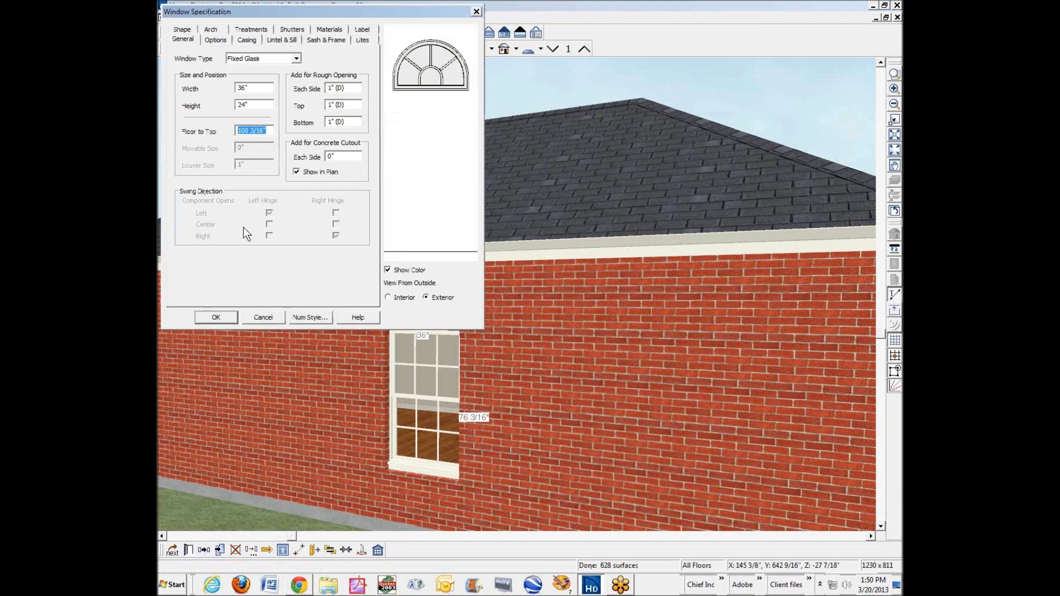
{"action": "type", "text": "96"}
{"action": "left_click", "coordinate": [225, 319]}
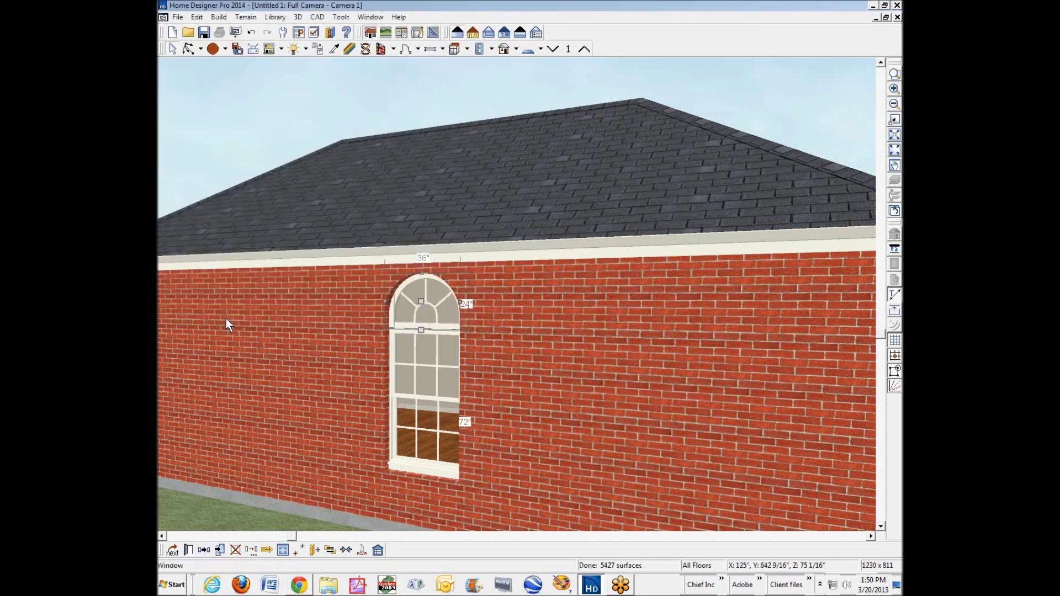
{"action": "key", "text": "Escape"}
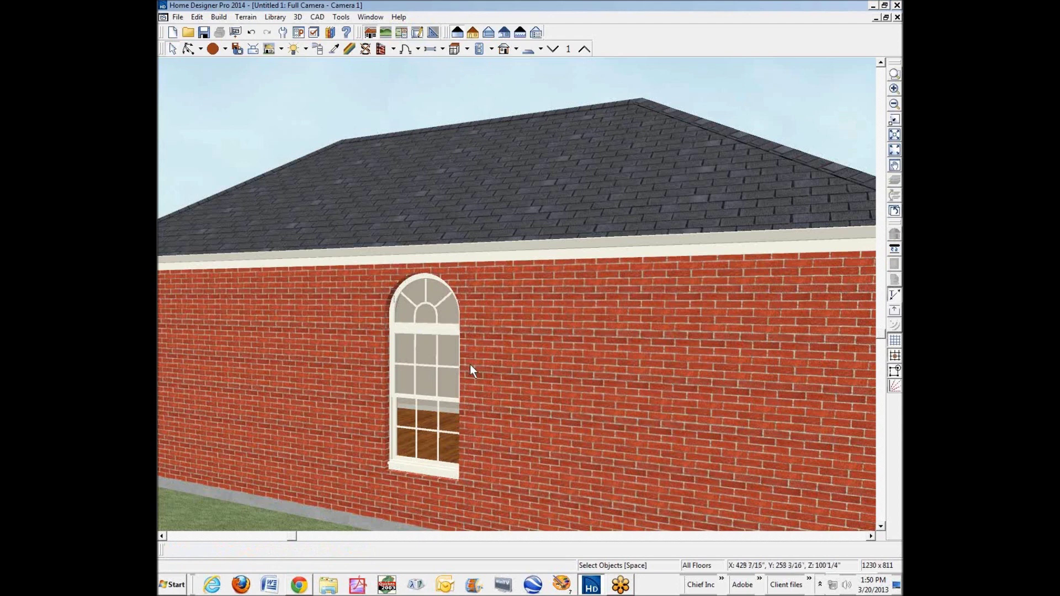
- Assign Base Molding profile CA-001 (Core Catalogs > Architectural > Molding) as the window's sill
{"action": "right_click", "coordinate": [427, 468]}
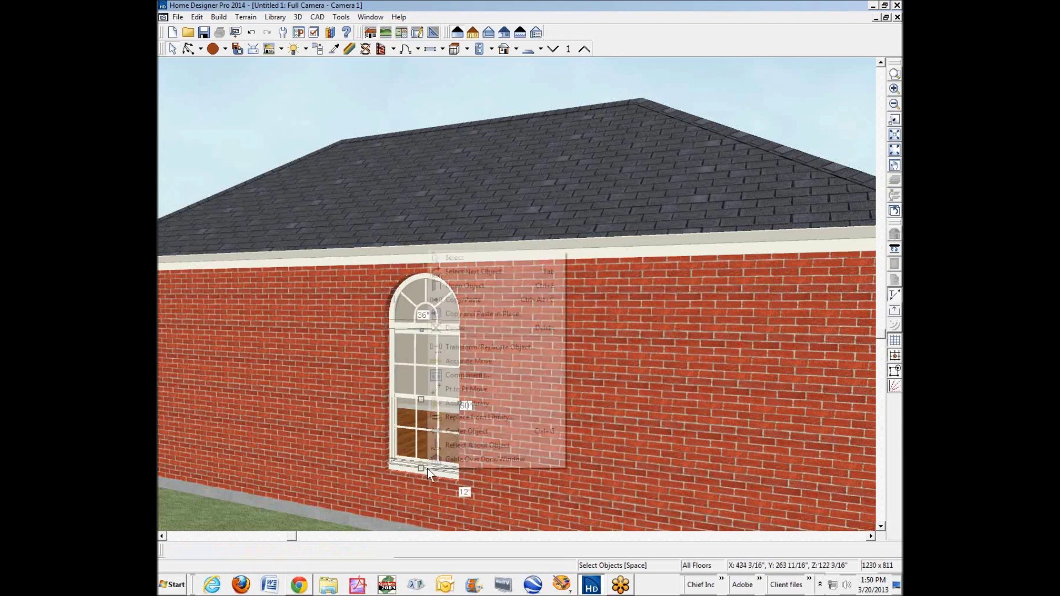
{"action": "left_click", "coordinate": [490, 286]}
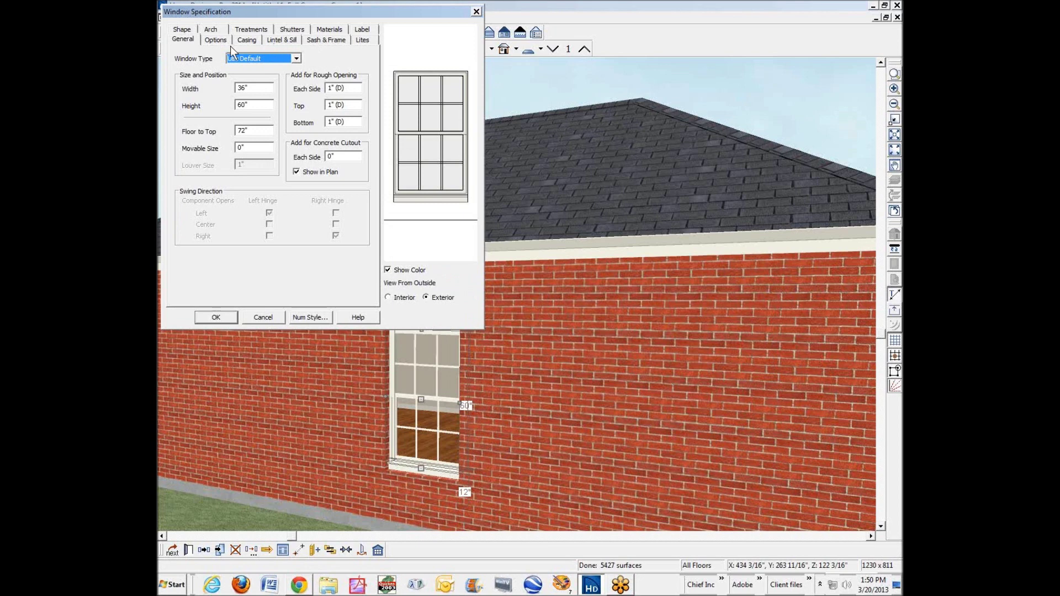
{"action": "left_click", "coordinate": [278, 41]}
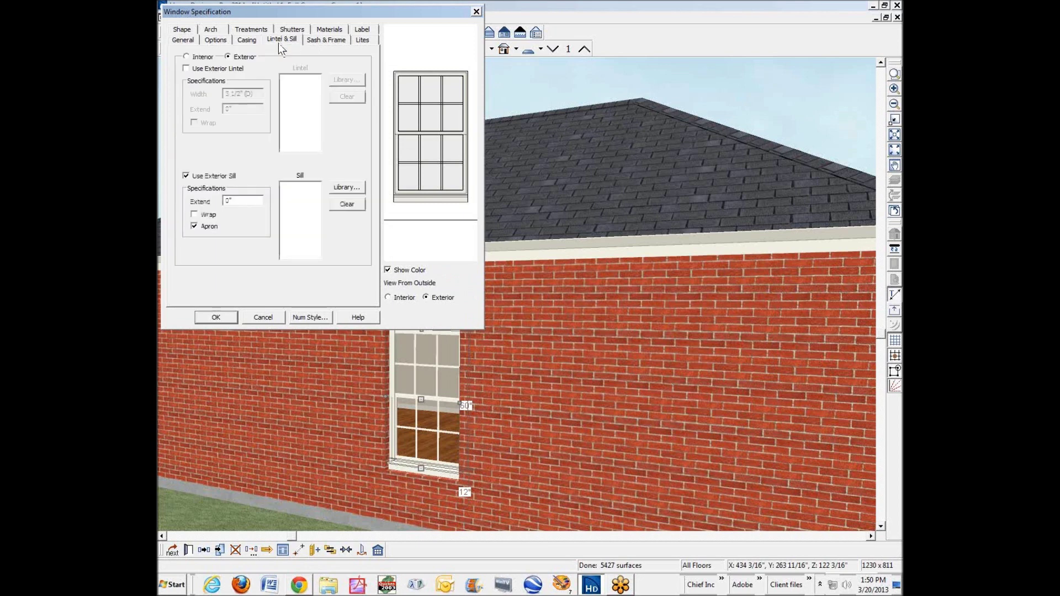
{"action": "left_click", "coordinate": [348, 187]}
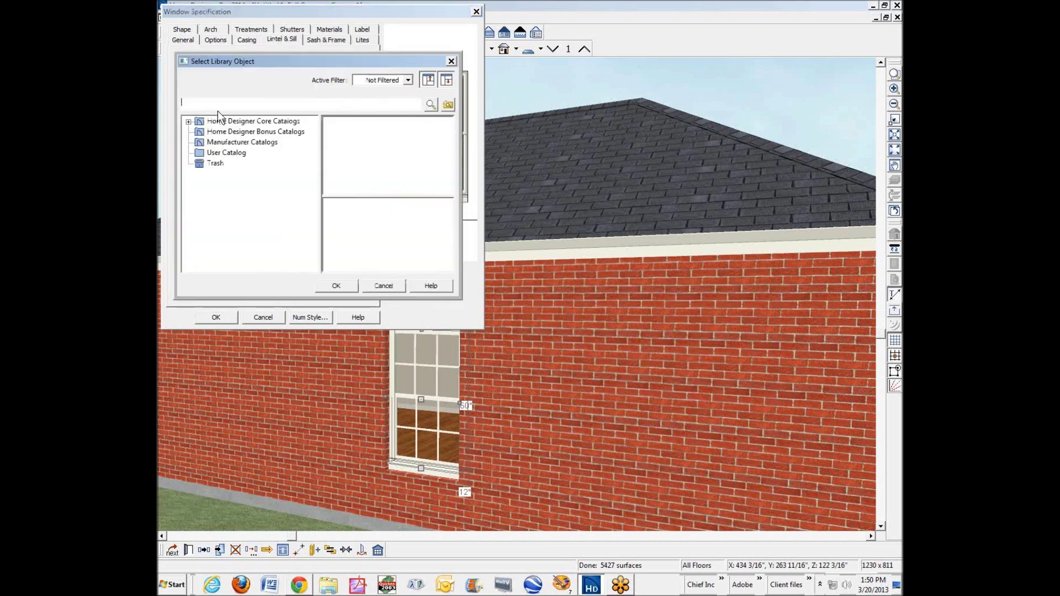
{"action": "left_click", "coordinate": [189, 122]}
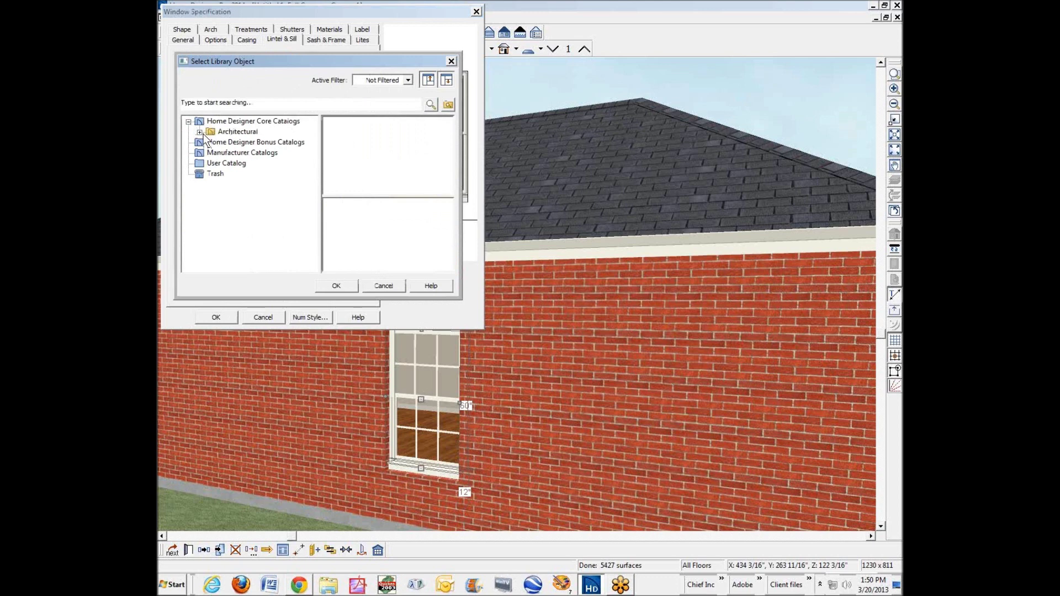
{"action": "left_click", "coordinate": [200, 133]}
{"action": "left_click", "coordinate": [210, 142]}
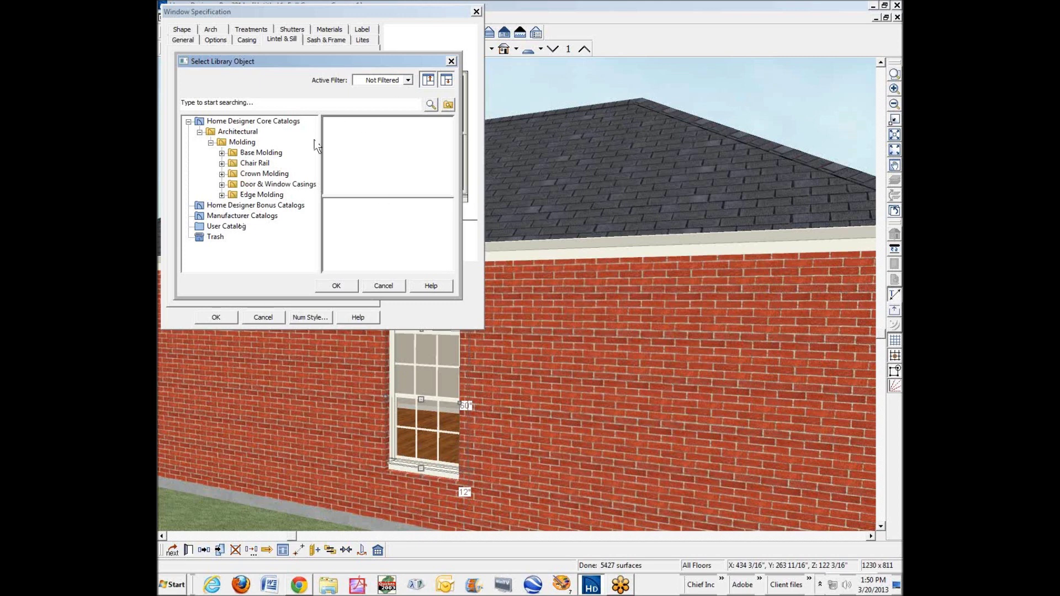
{"action": "left_click", "coordinate": [247, 154]}
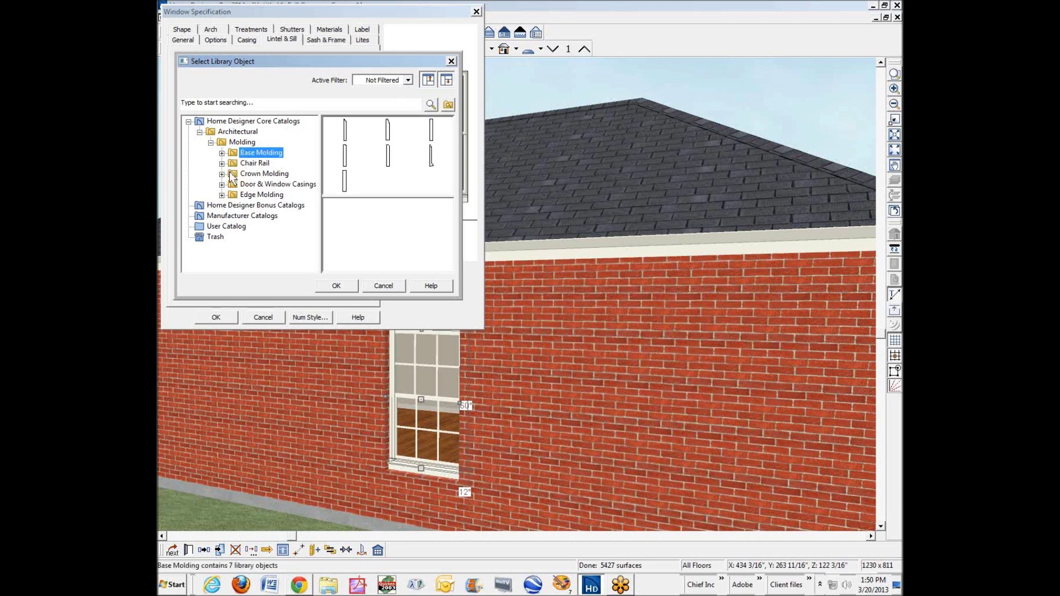
{"action": "left_click", "coordinate": [356, 182]}
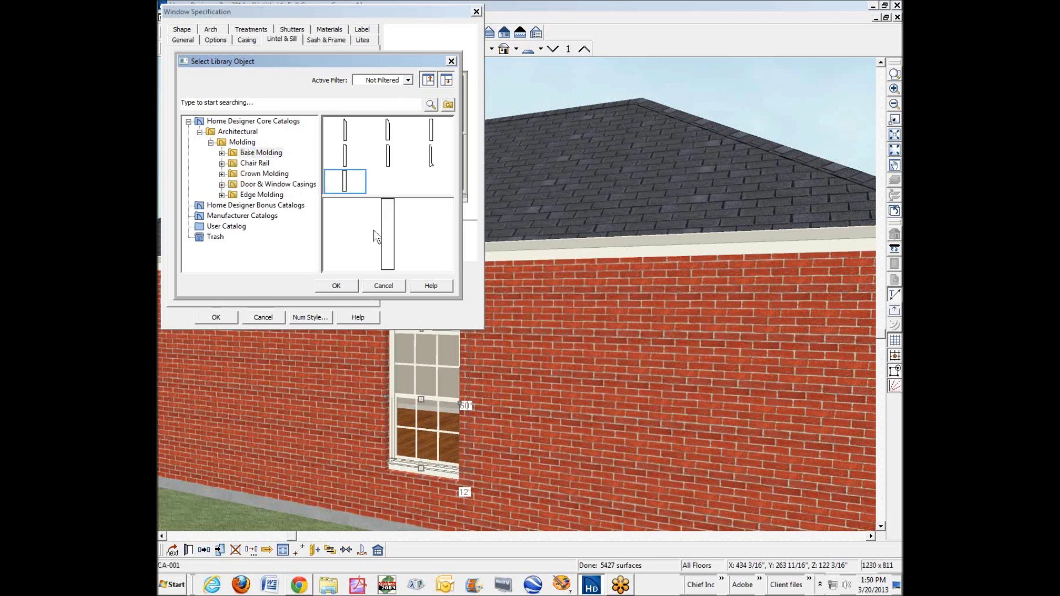
{"action": "left_click", "coordinate": [330, 290]}
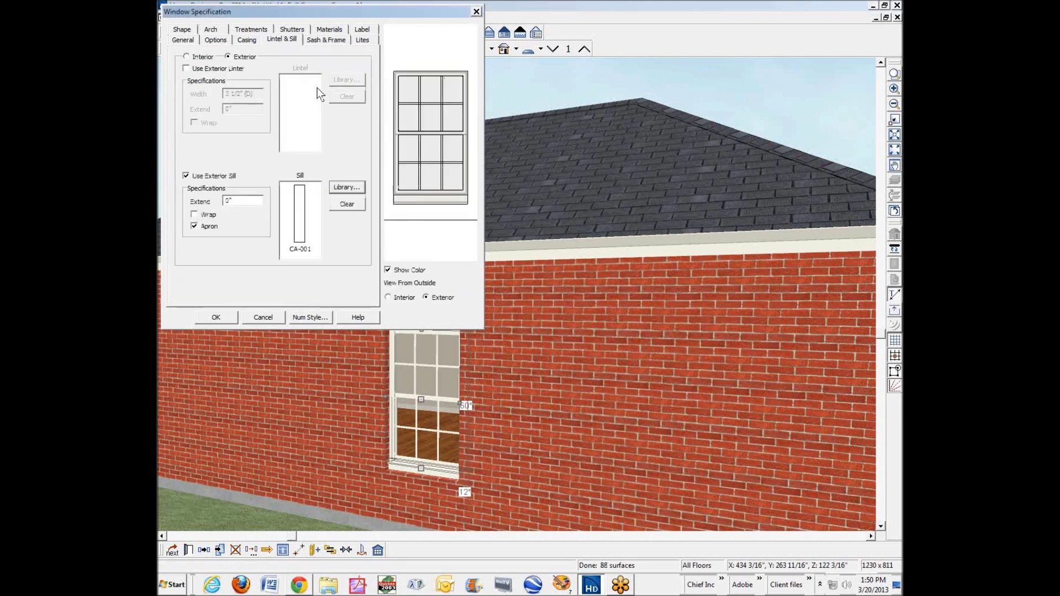
- Select the exterior sill's Molding entry on the window's Materials tab for a library material
{"action": "left_click", "coordinate": [337, 31]}
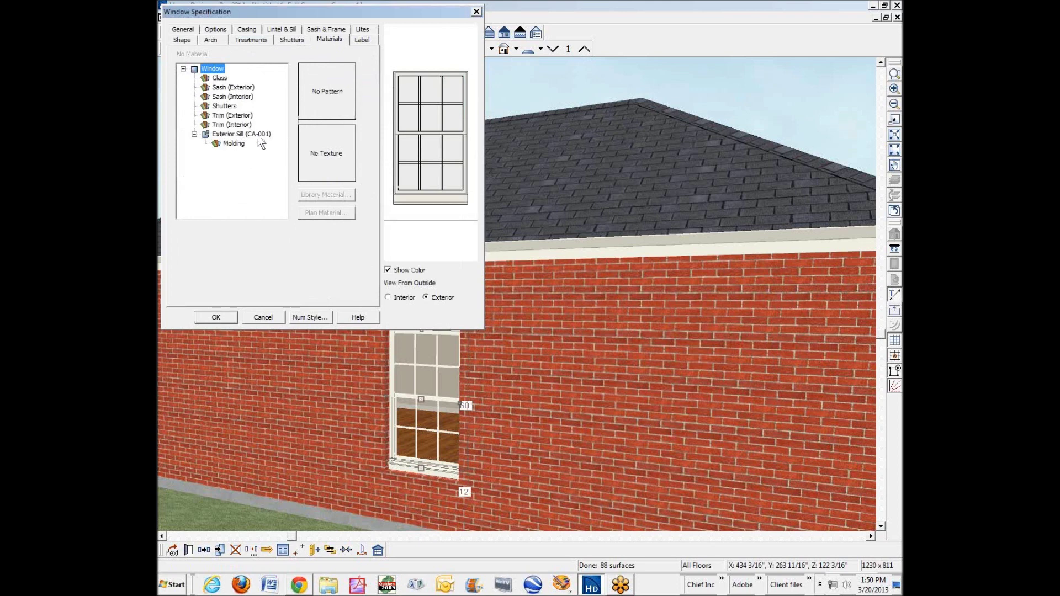
{"action": "left_click", "coordinate": [259, 136]}
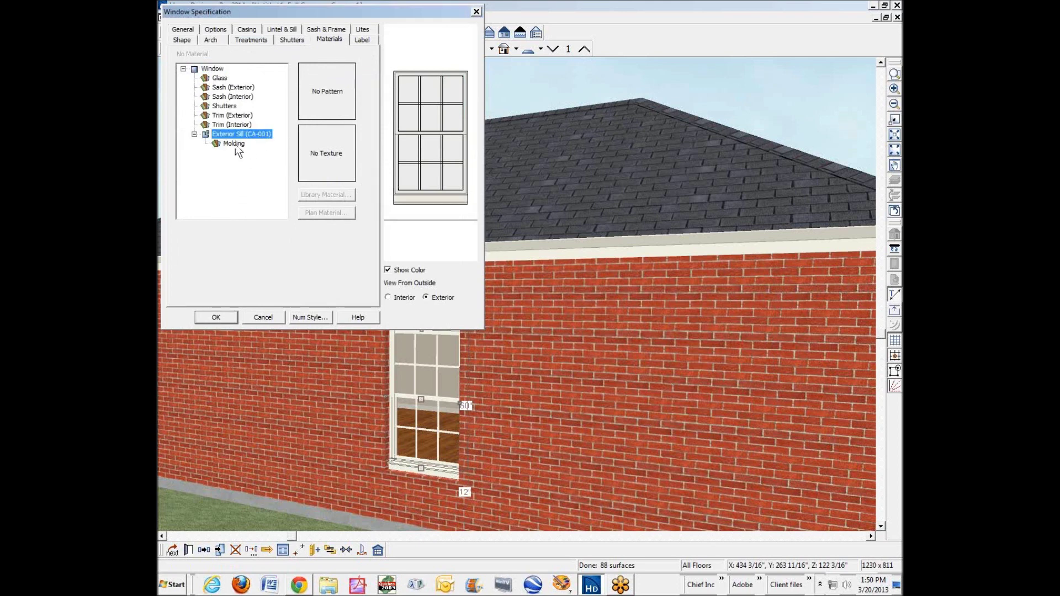
{"action": "left_click", "coordinate": [235, 145]}
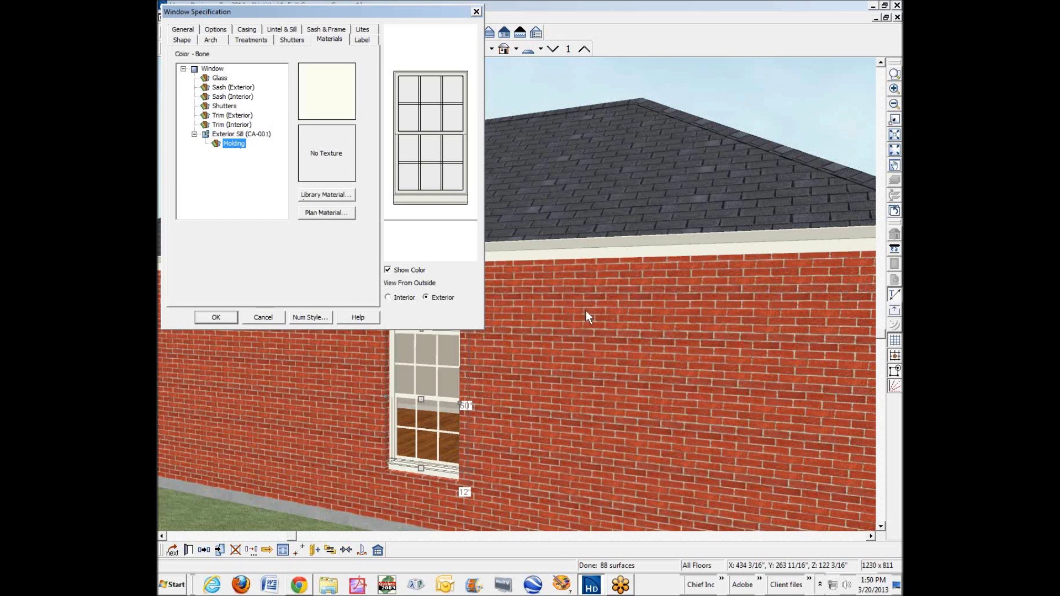
{"action": "left_click", "coordinate": [325, 195]}
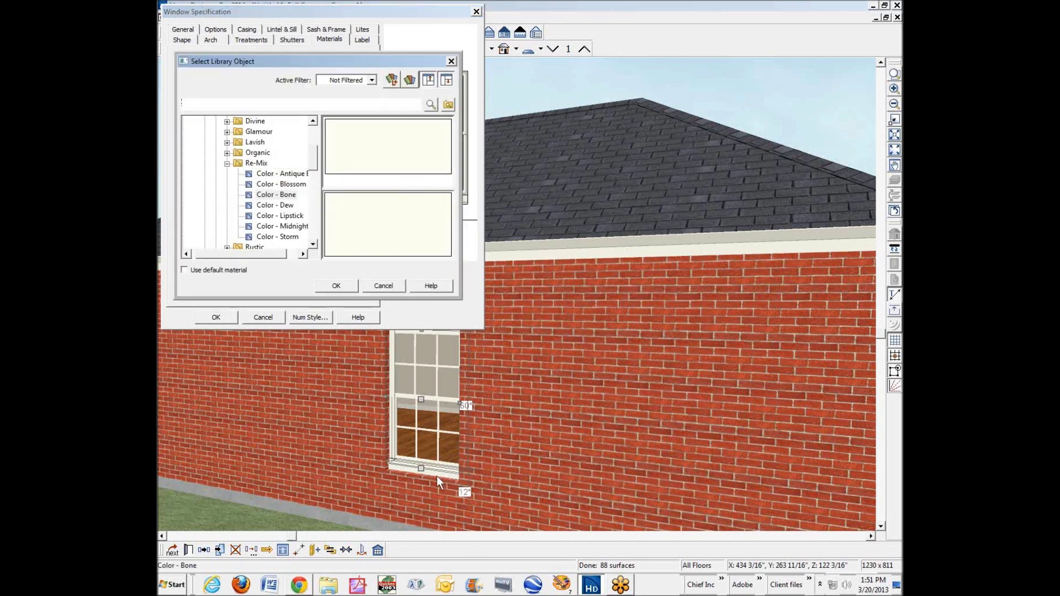
- Apply Red5 Course Brick from Masonry & Stone > Brick > Natural Brick to the sill molding
{"action": "left_click", "coordinate": [227, 164]}
{"action": "left_click_drag", "start_coordinate": [316, 165], "coordinate": [317, 131]}
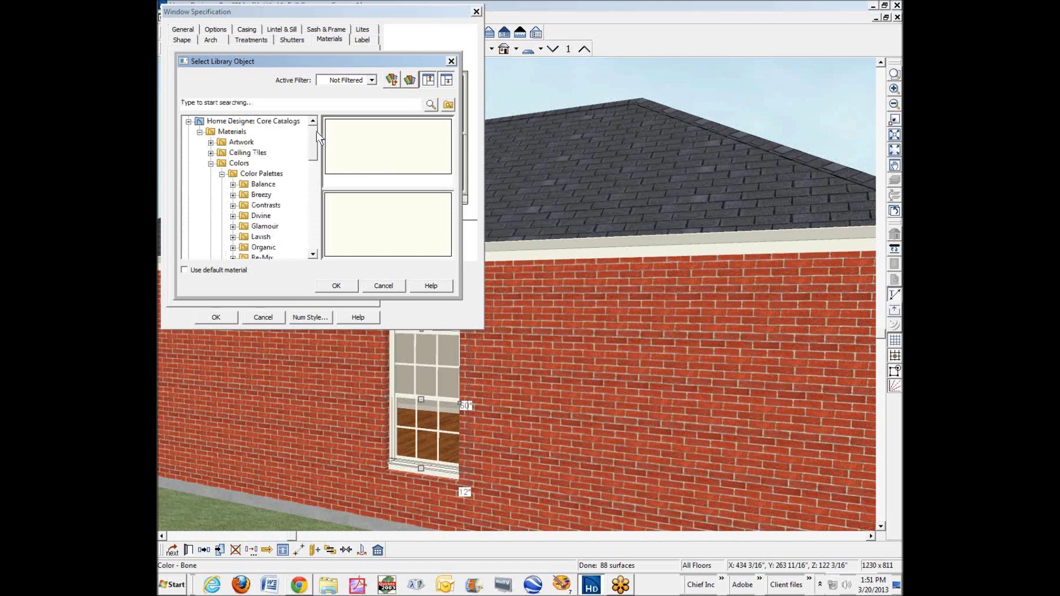
{"action": "left_click", "coordinate": [211, 164]}
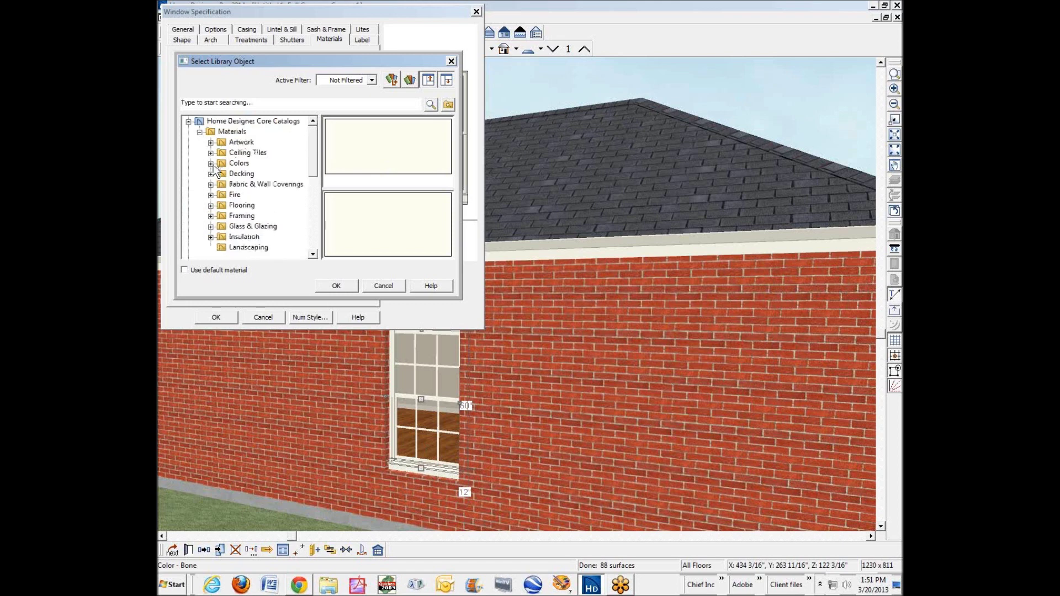
{"action": "left_click_drag", "start_coordinate": [319, 166], "coordinate": [313, 183]}
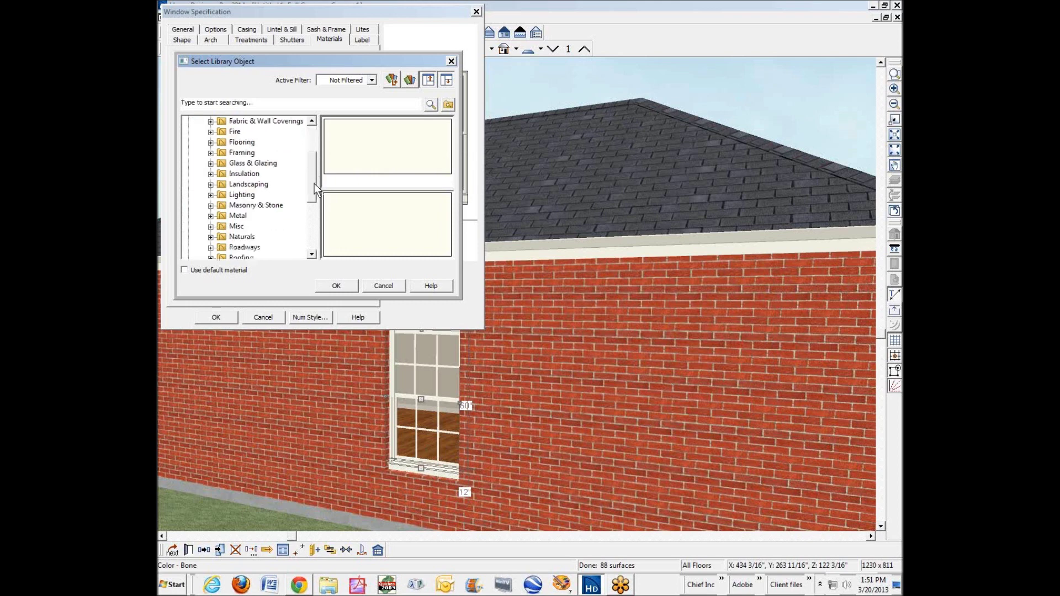
{"action": "left_click", "coordinate": [210, 205]}
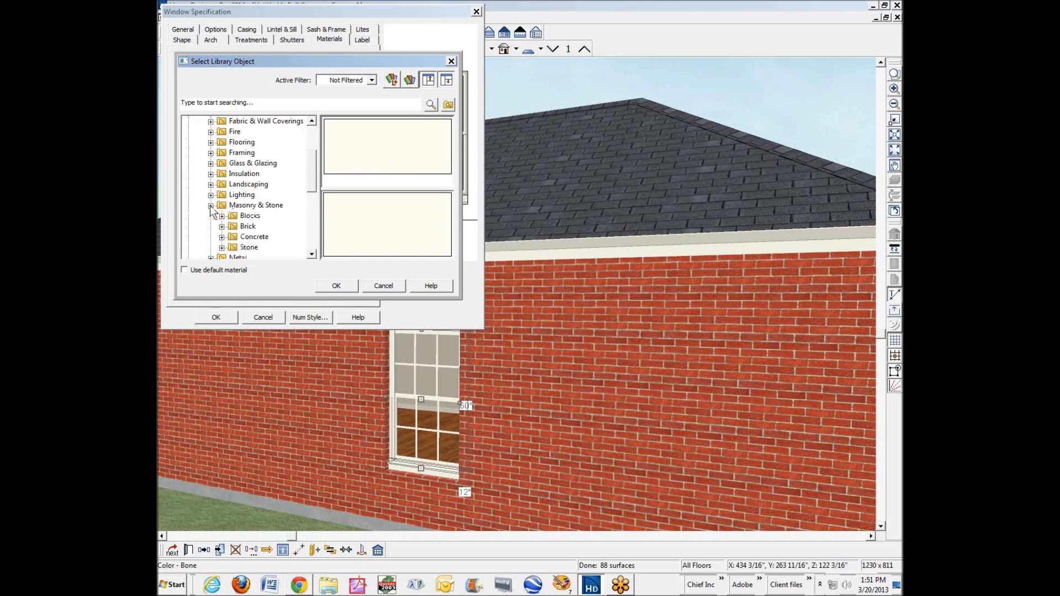
{"action": "left_click", "coordinate": [222, 226]}
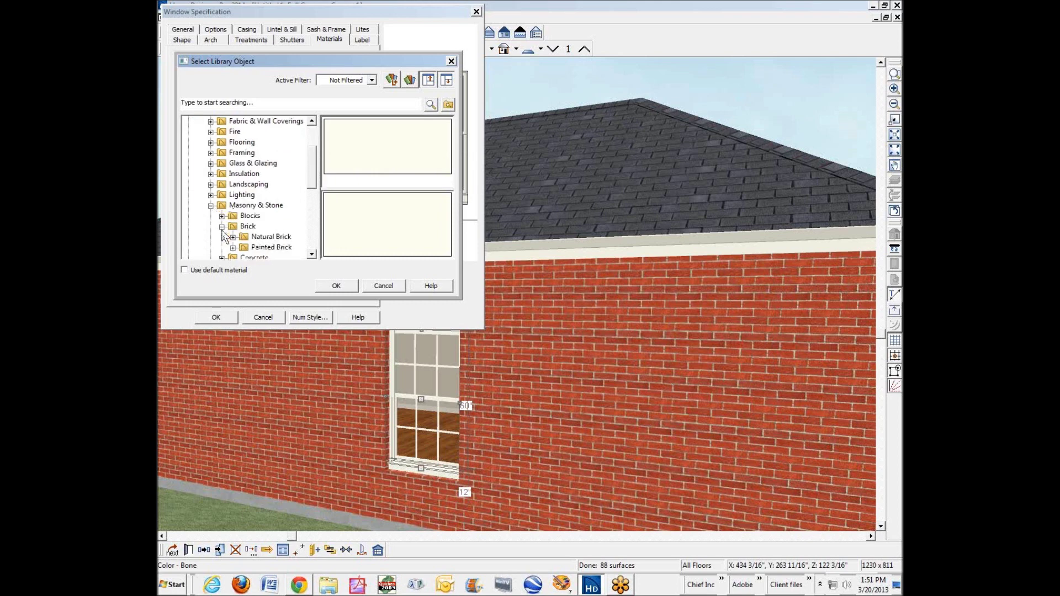
{"action": "left_click", "coordinate": [244, 237]}
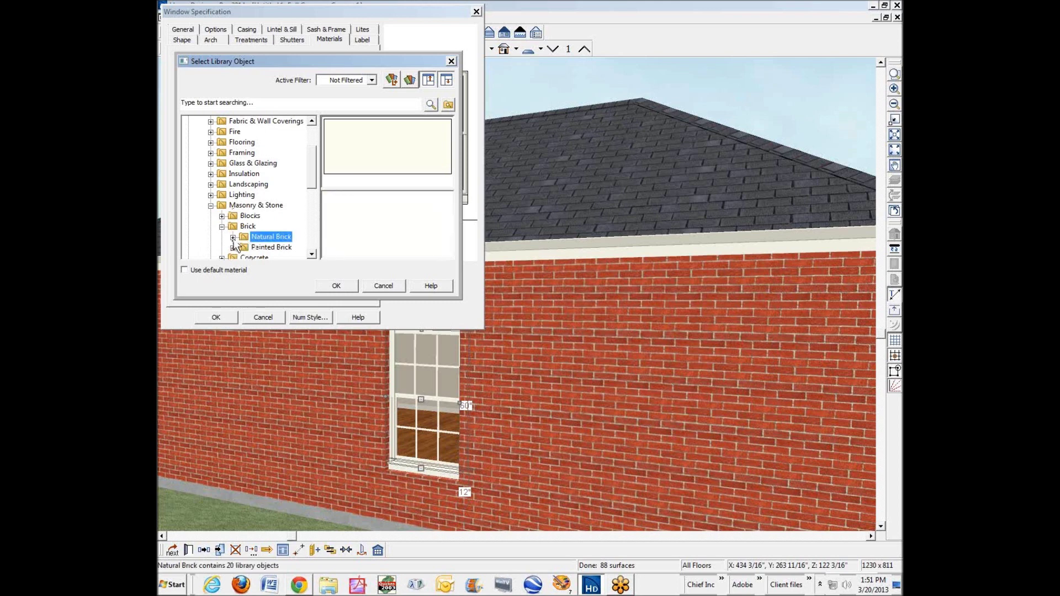
{"action": "left_click", "coordinate": [233, 237]}
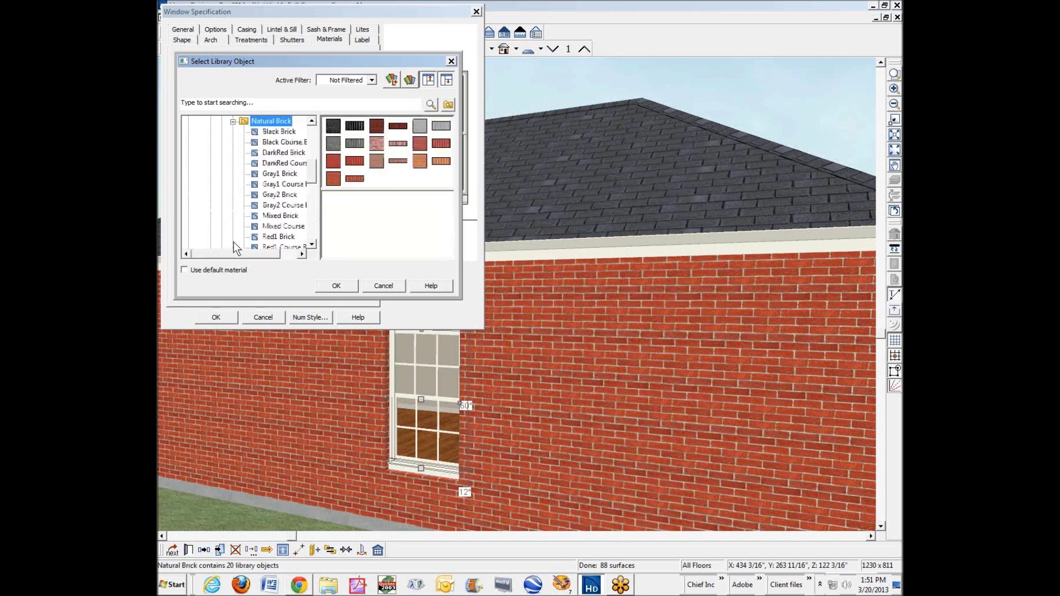
{"action": "left_click", "coordinate": [356, 177]}
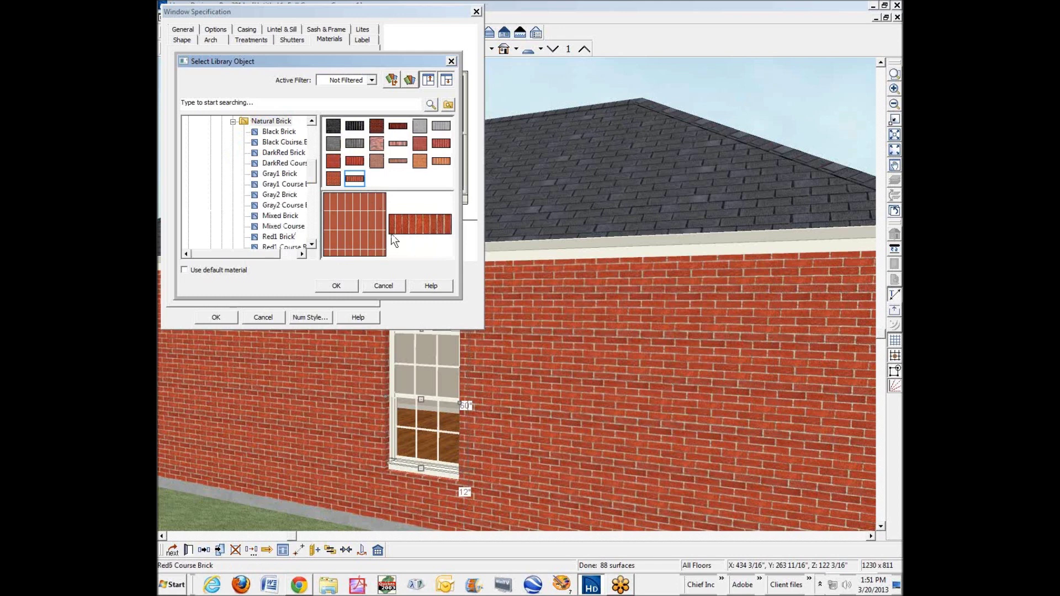
{"action": "left_click", "coordinate": [336, 285]}
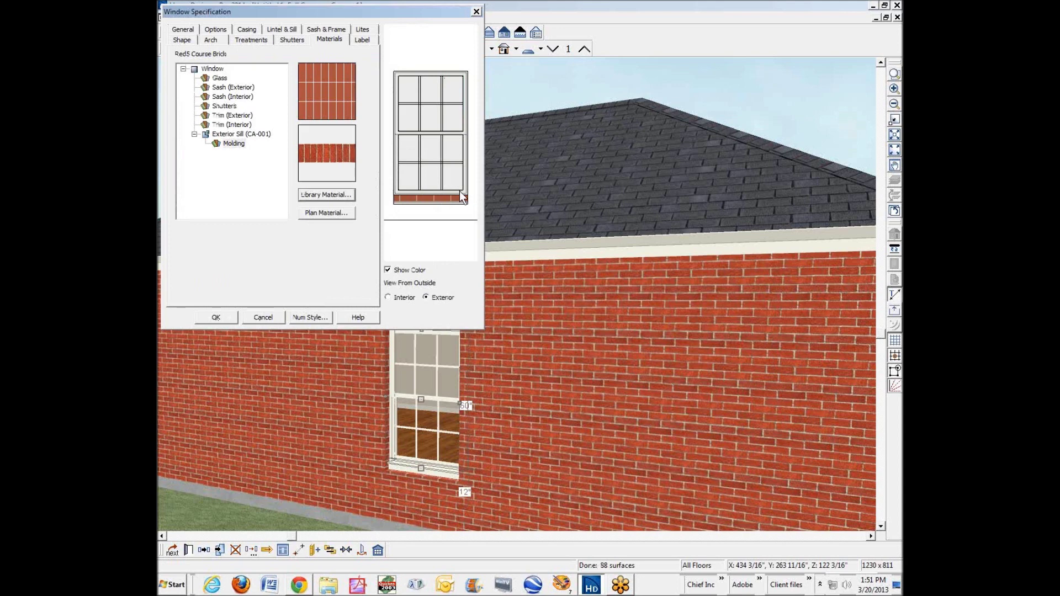
- Rotate the Red5 Course Brick texture angle to 90°
{"action": "left_click", "coordinate": [326, 212]}
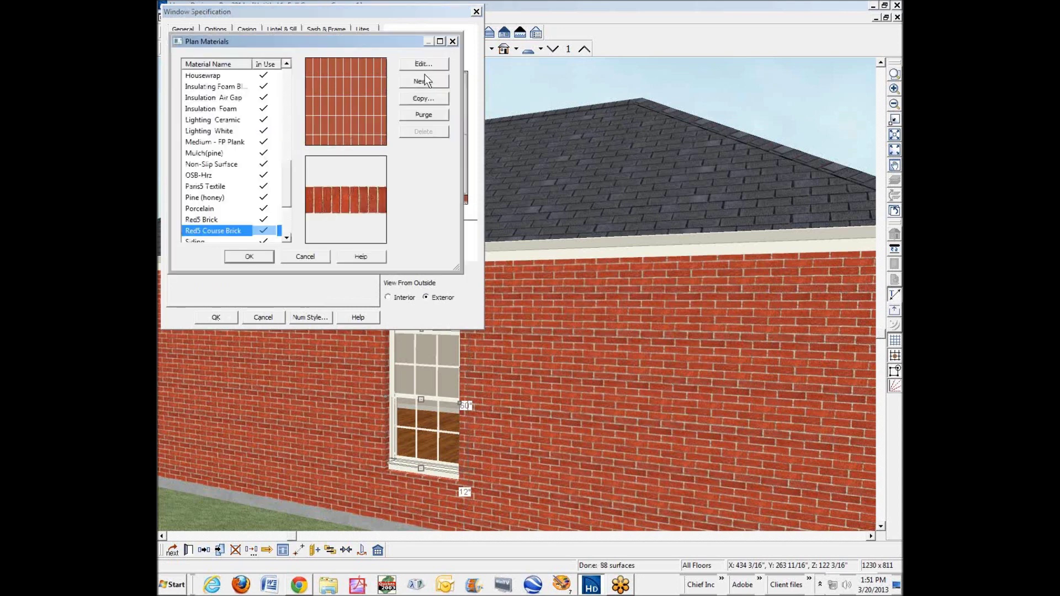
{"action": "left_click", "coordinate": [423, 63]}
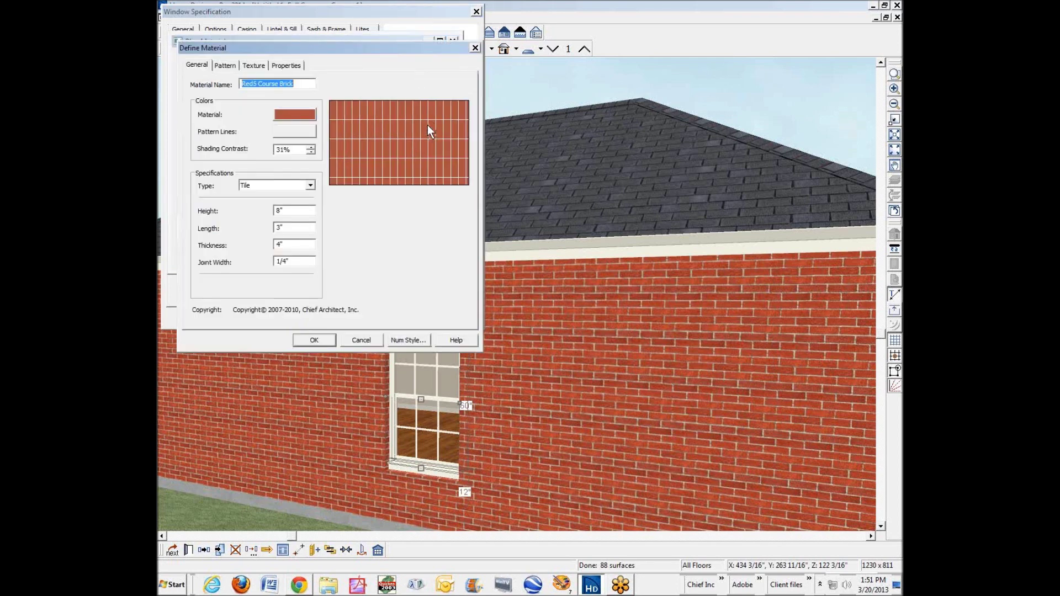
{"action": "left_click", "coordinate": [246, 68]}
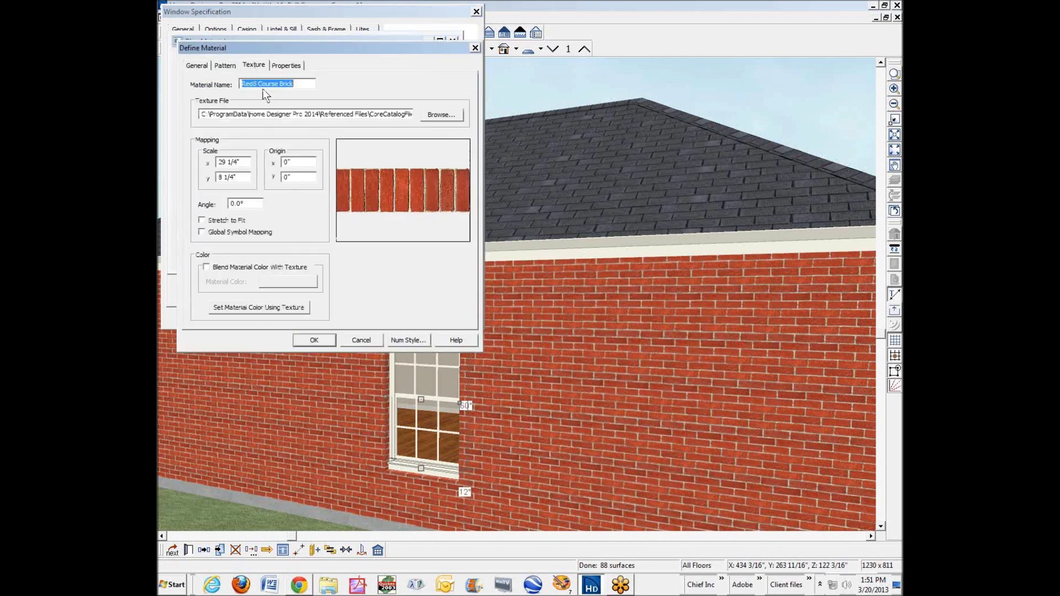
{"action": "left_click", "coordinate": [233, 203]}
{"action": "type", "text": "9"}
{"action": "left_click", "coordinate": [315, 338]}
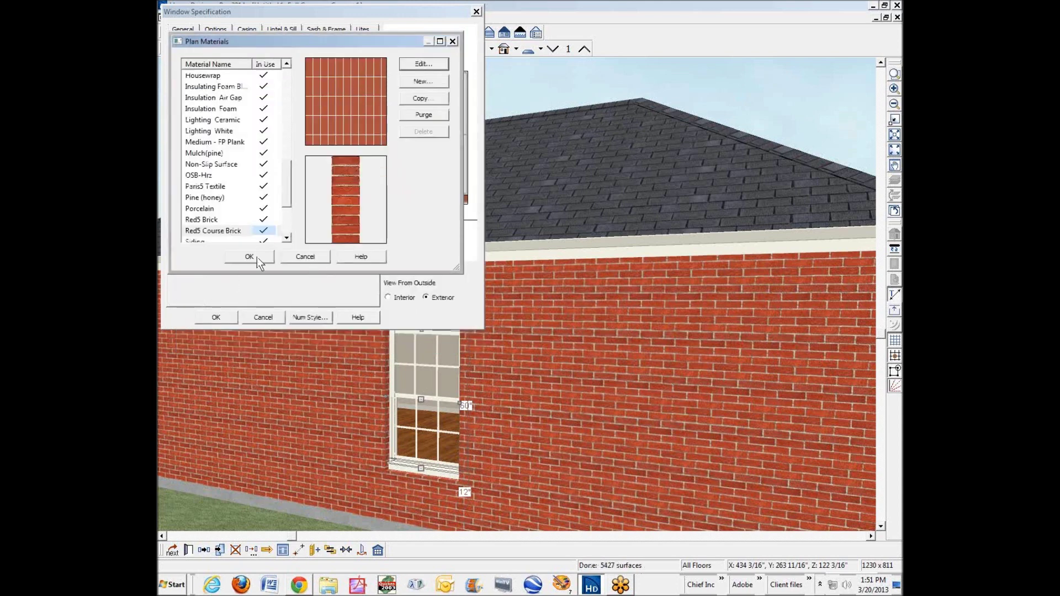
{"action": "left_click", "coordinate": [250, 256]}
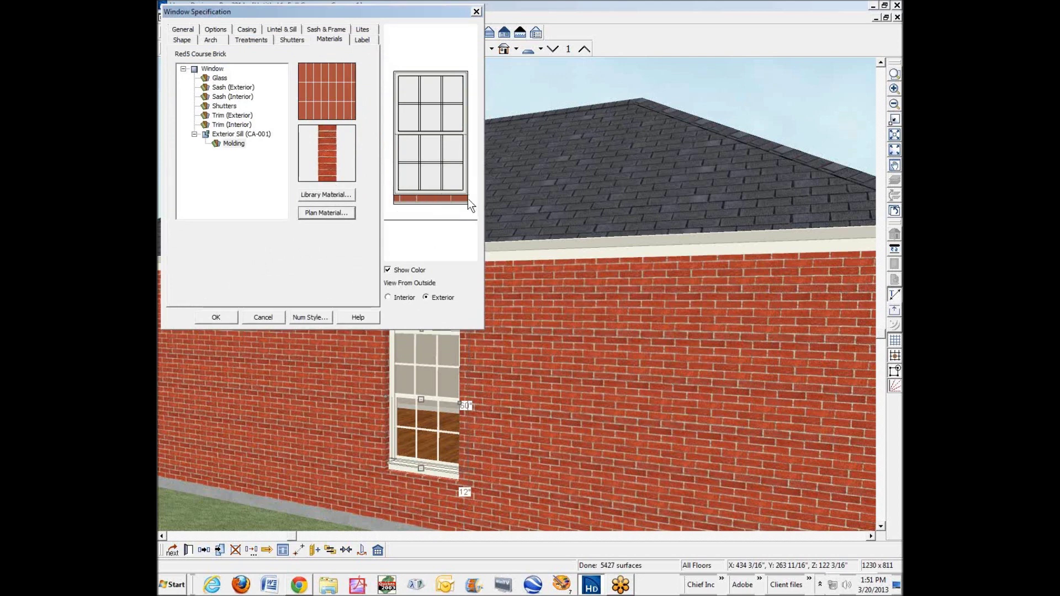
- Set the Red5 Course Brick pattern angle to 90°
{"action": "left_click", "coordinate": [326, 213]}
{"action": "left_click", "coordinate": [420, 64]}
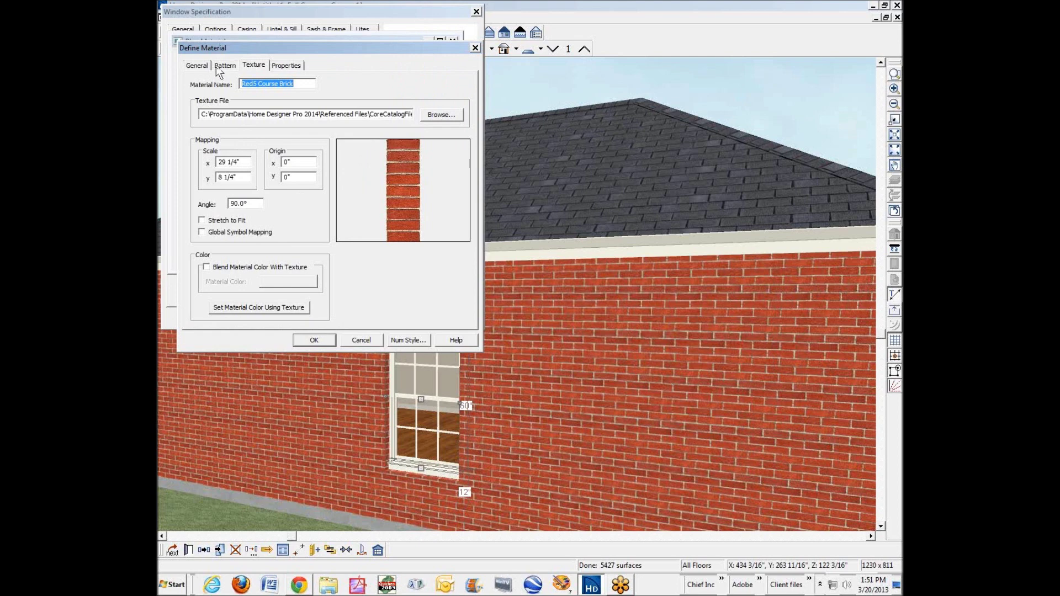
{"action": "left_click", "coordinate": [221, 65]}
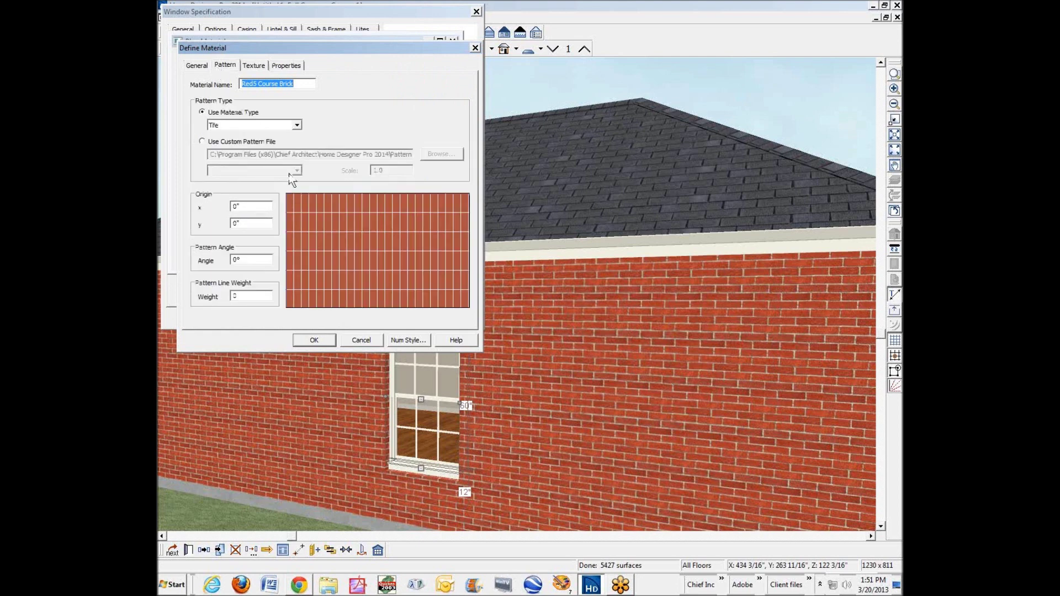
{"action": "double_click", "coordinate": [239, 260]}
{"action": "type", "text": "90"}
{"action": "left_click", "coordinate": [317, 343]}
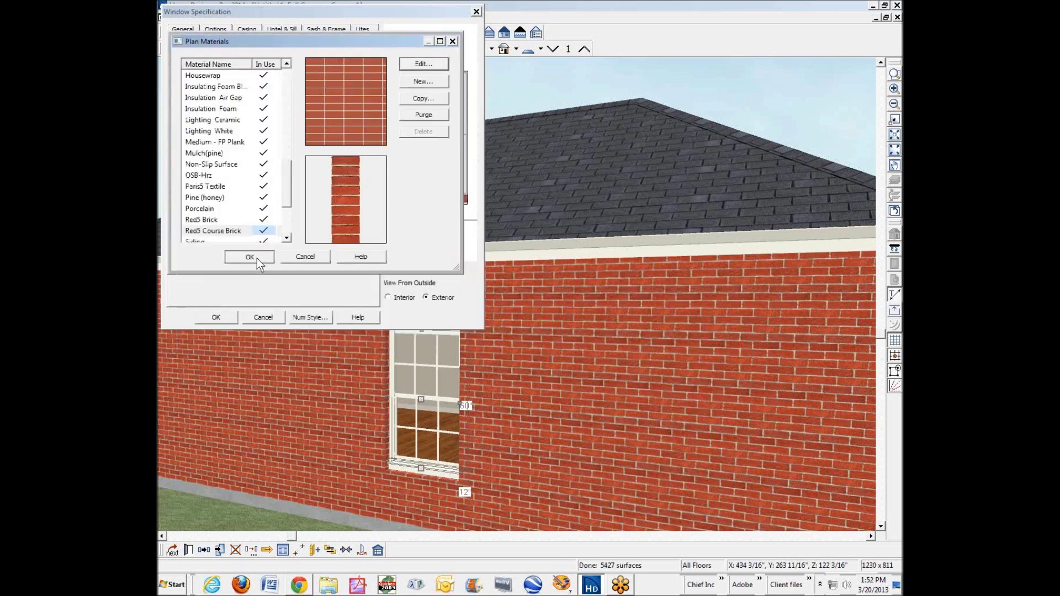
{"action": "left_click", "coordinate": [256, 259]}
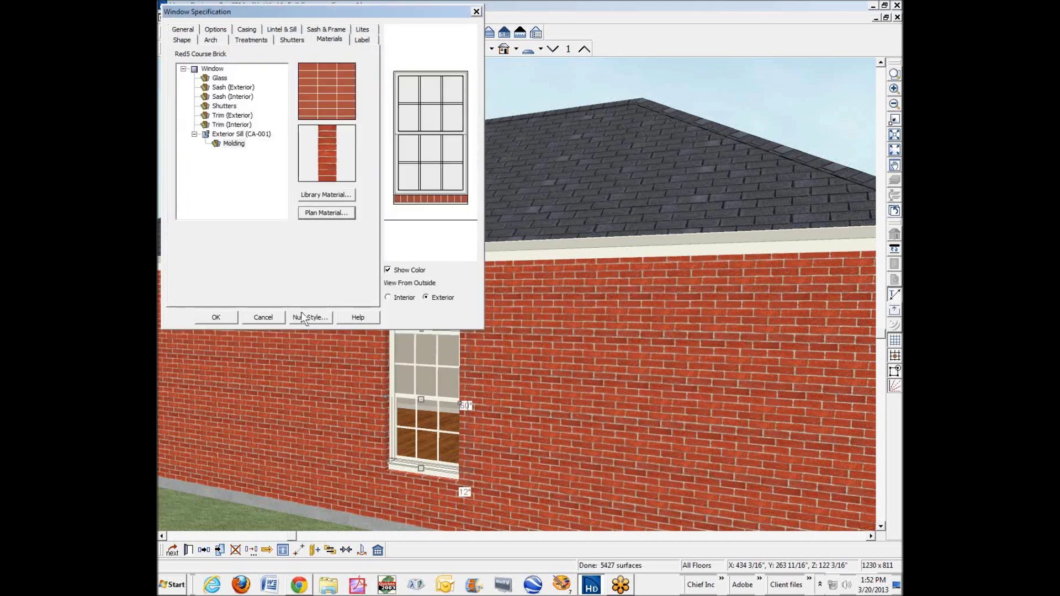
- Accept the window specification, then zoom in on the soldier-course brick sill and back out
{"action": "left_click", "coordinate": [213, 318]}
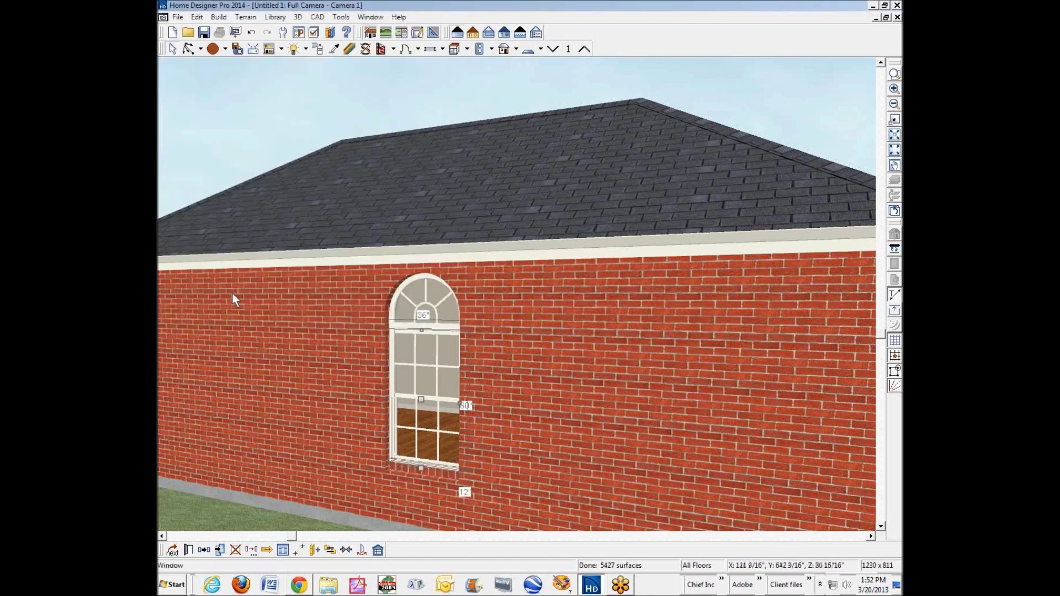
{"action": "scroll", "coordinate": [409, 482], "scroll_direction": "up", "scroll_amount": 2}
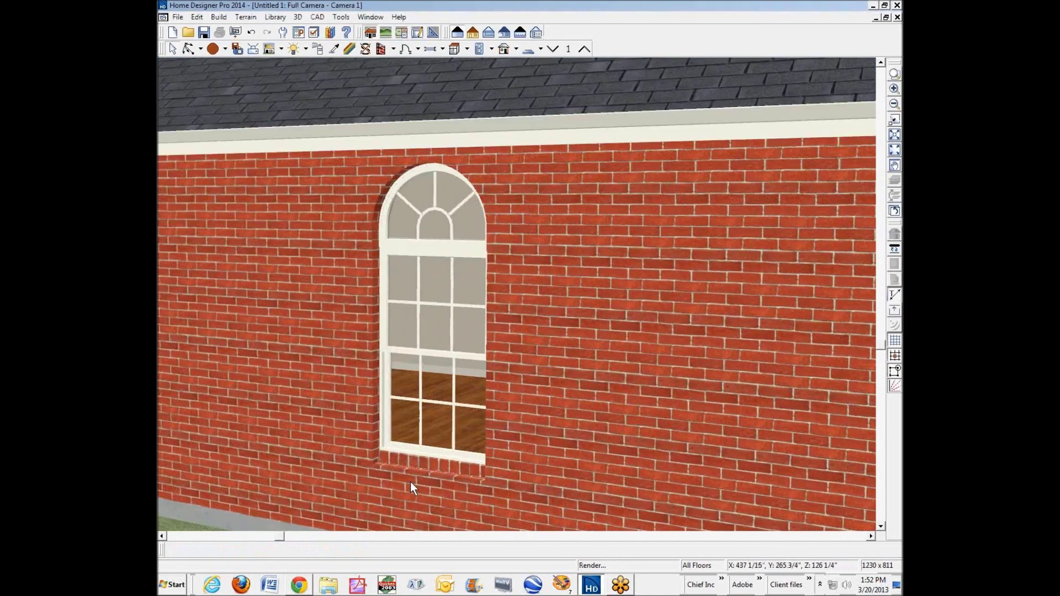
{"action": "scroll", "coordinate": [409, 483], "scroll_direction": "up", "scroll_amount": 2}
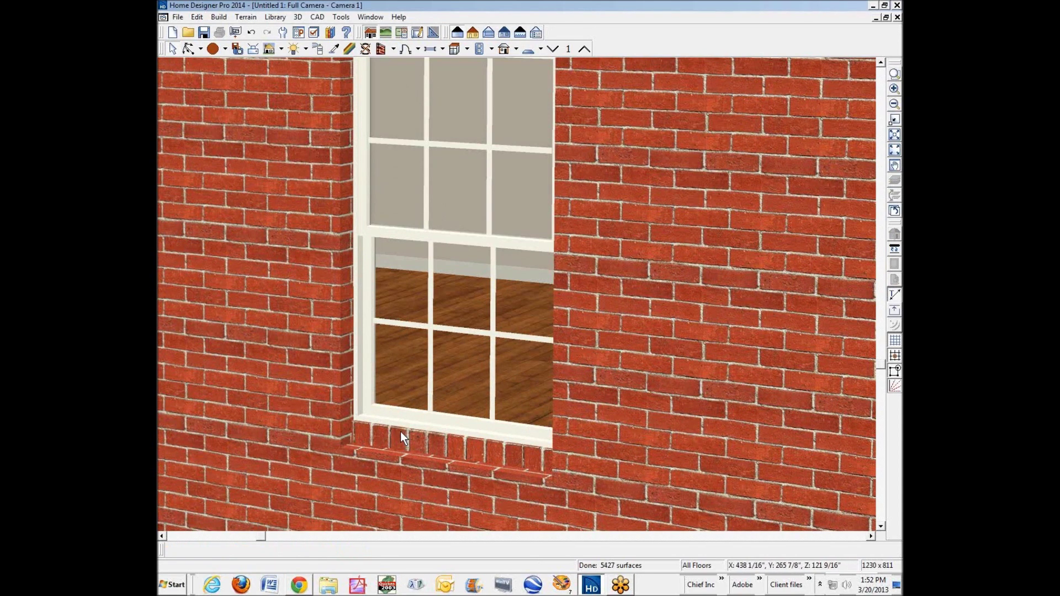
{"action": "scroll", "coordinate": [400, 434], "scroll_direction": "down", "scroll_amount": 1}
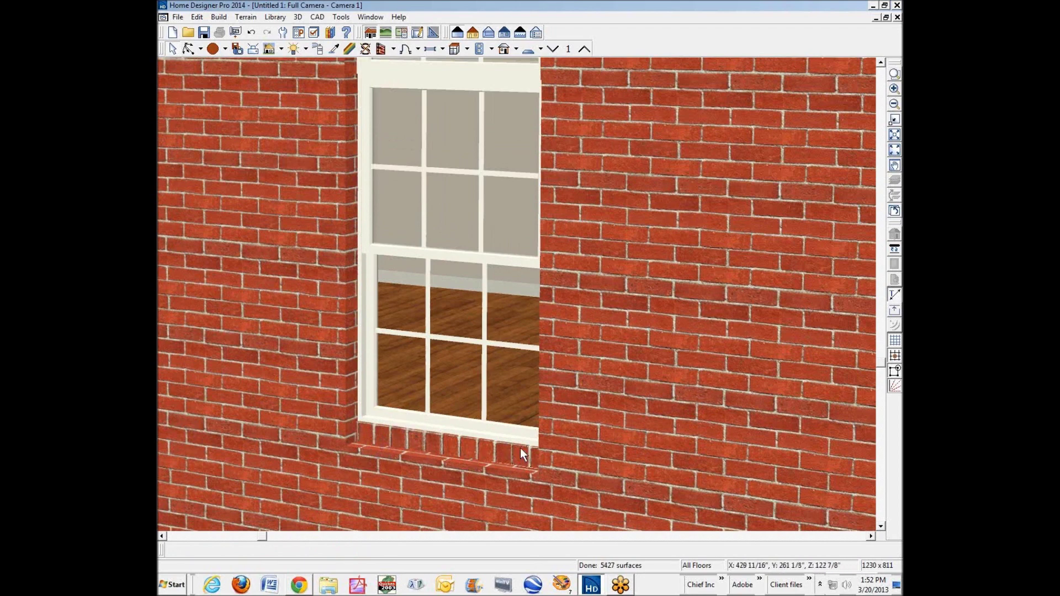
{"action": "scroll", "coordinate": [520, 448], "scroll_direction": "down", "scroll_amount": 10}
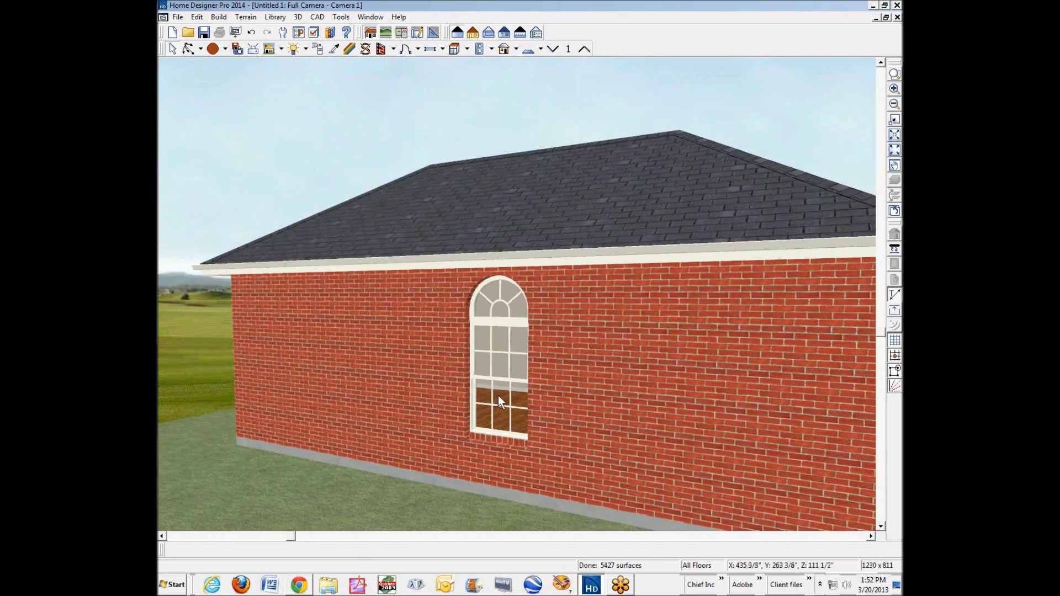